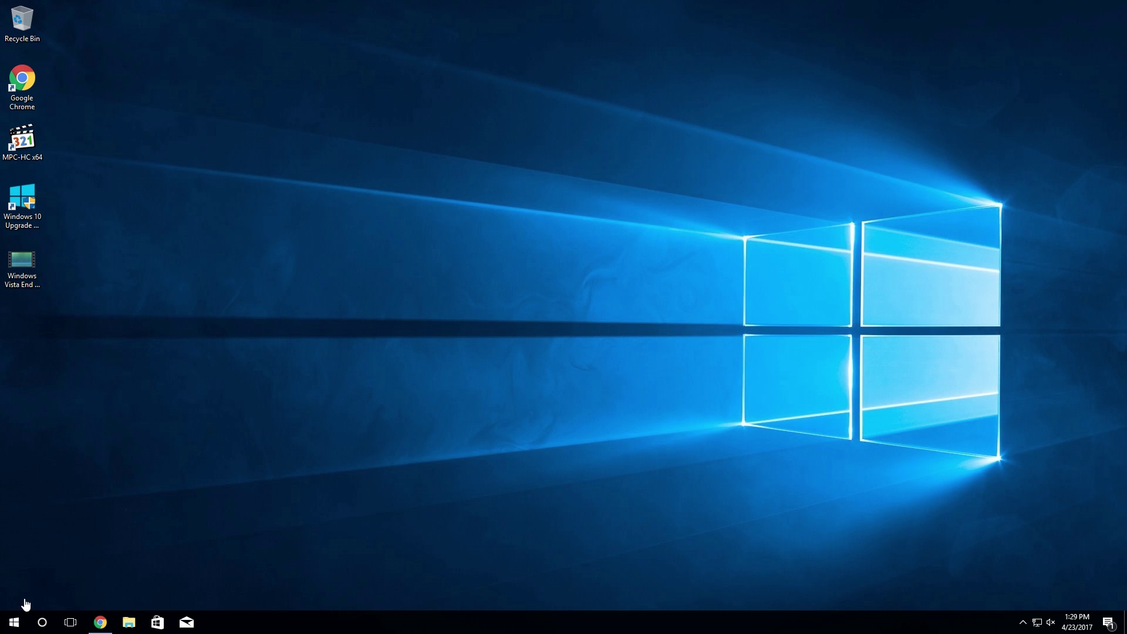
- Open Windows Settings, search 'apps', and go to the Apps & features page
click(13, 624)
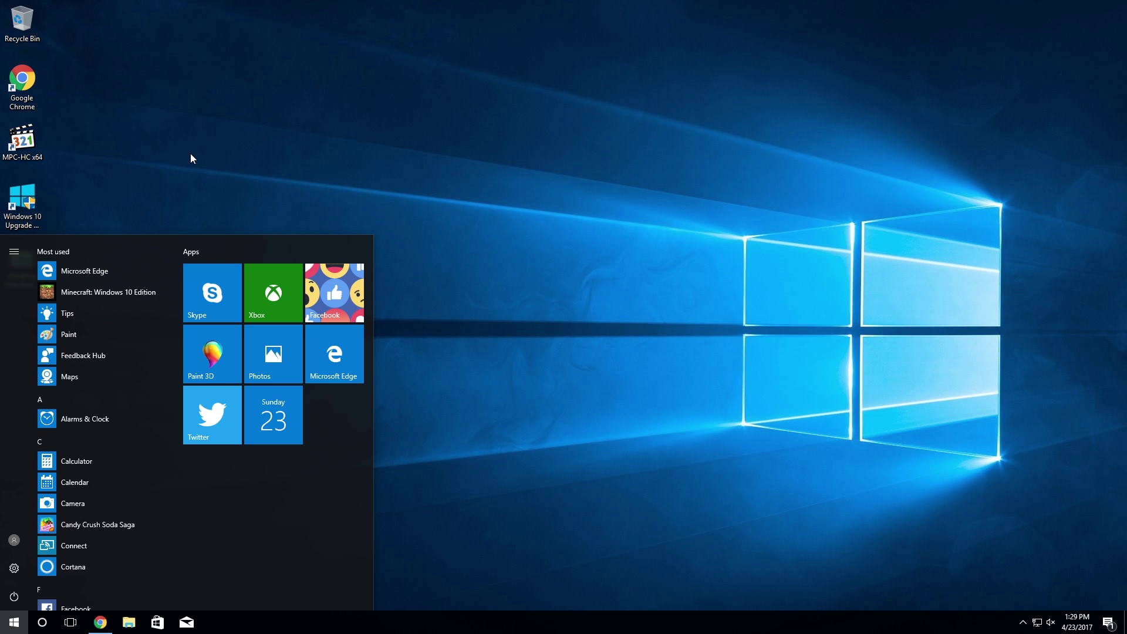
click(19, 579)
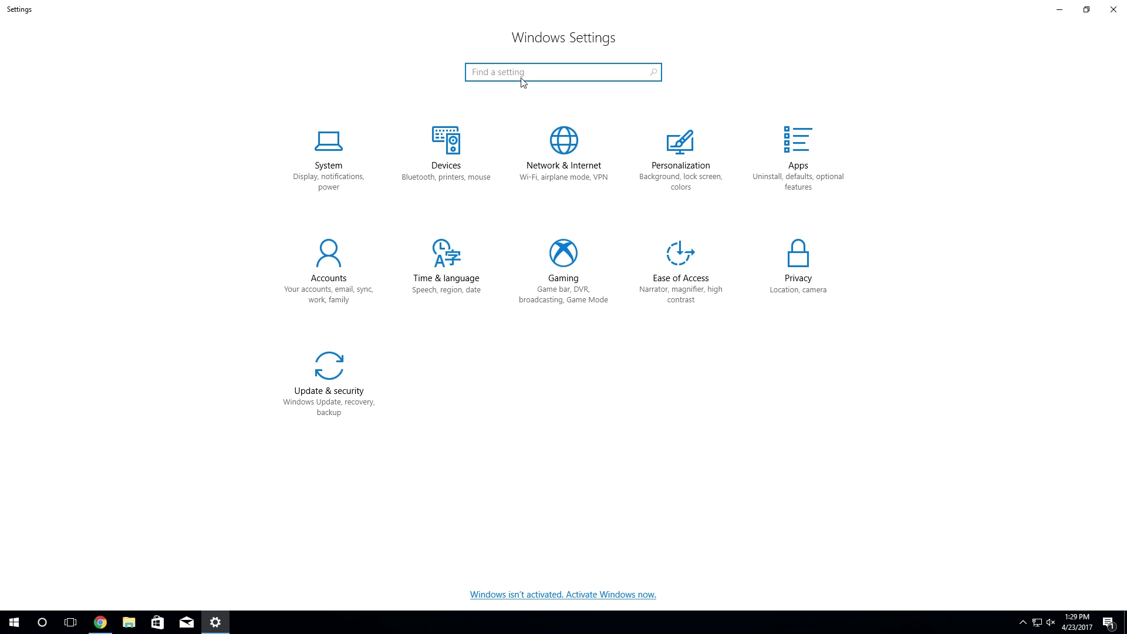
text(apps)
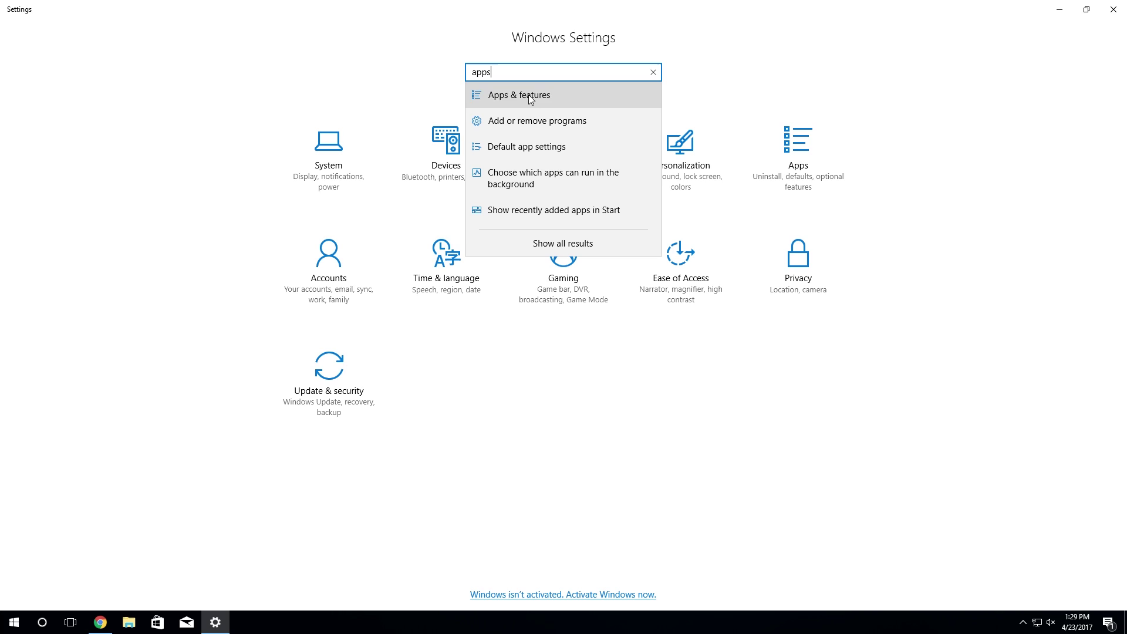
click(528, 94)
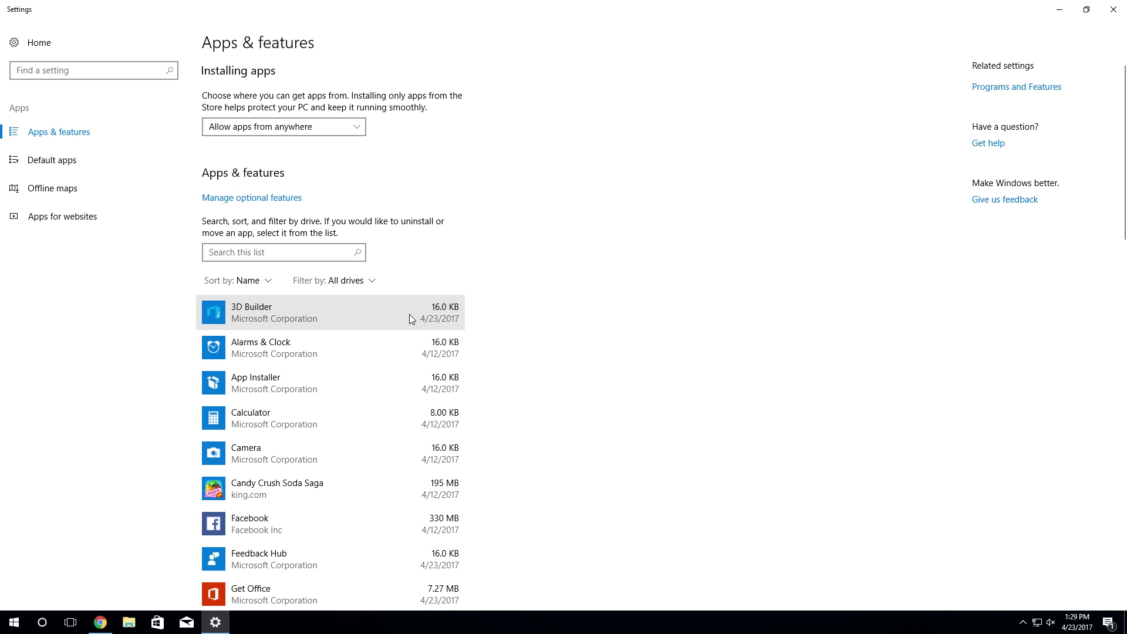
scroll(311, 358, down, 7)
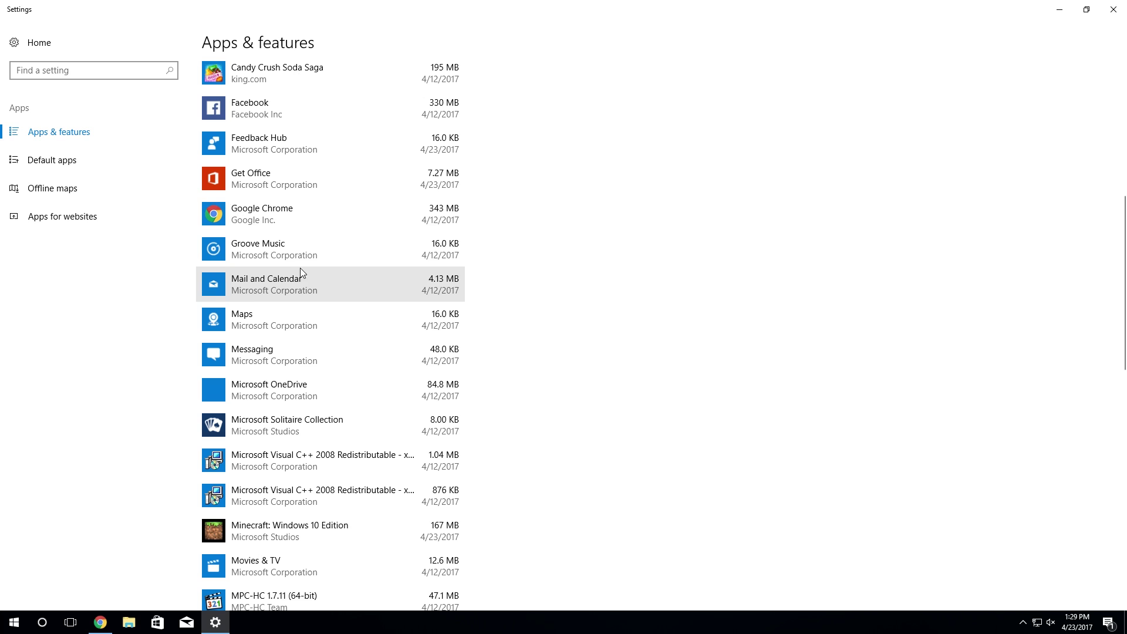
scroll(295, 219, up, 3)
scroll(295, 219, up, 2)
- Check 3D Builder, Alarms & Clock, App Installer, Calculator and Camera, whose Uninstall buttons are greyed out
click(290, 227)
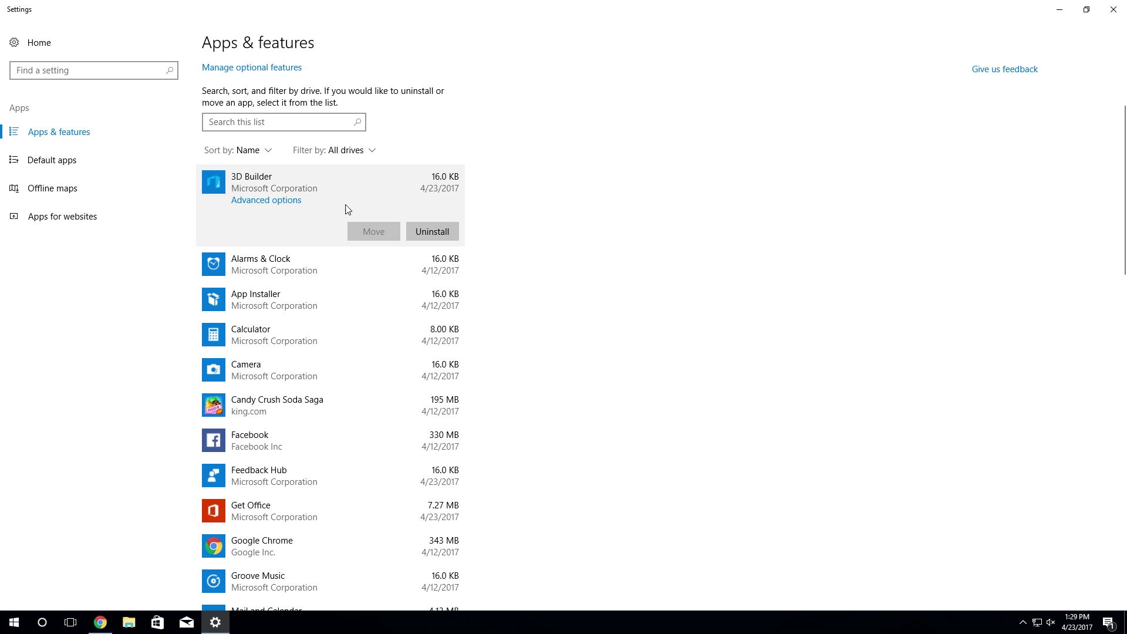
click(330, 267)
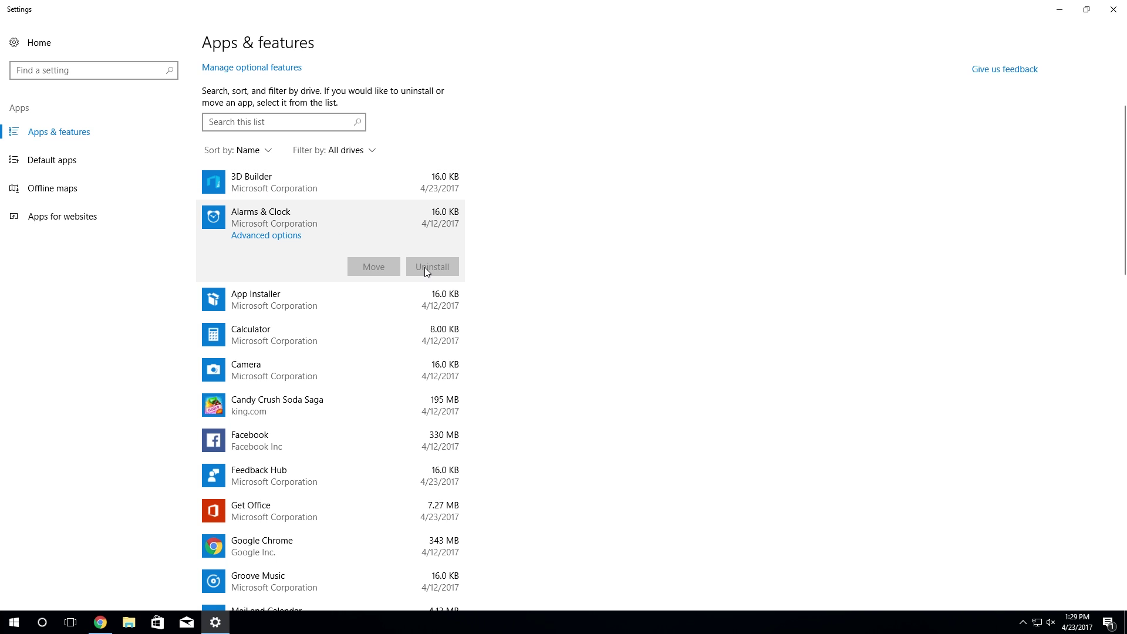
click(324, 299)
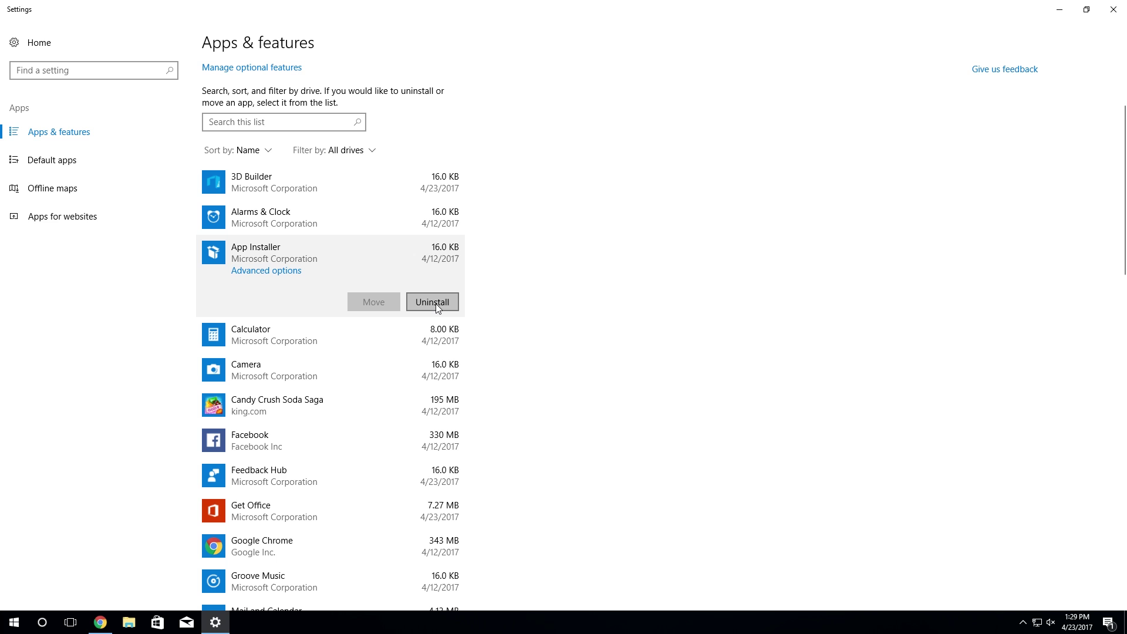
click(303, 331)
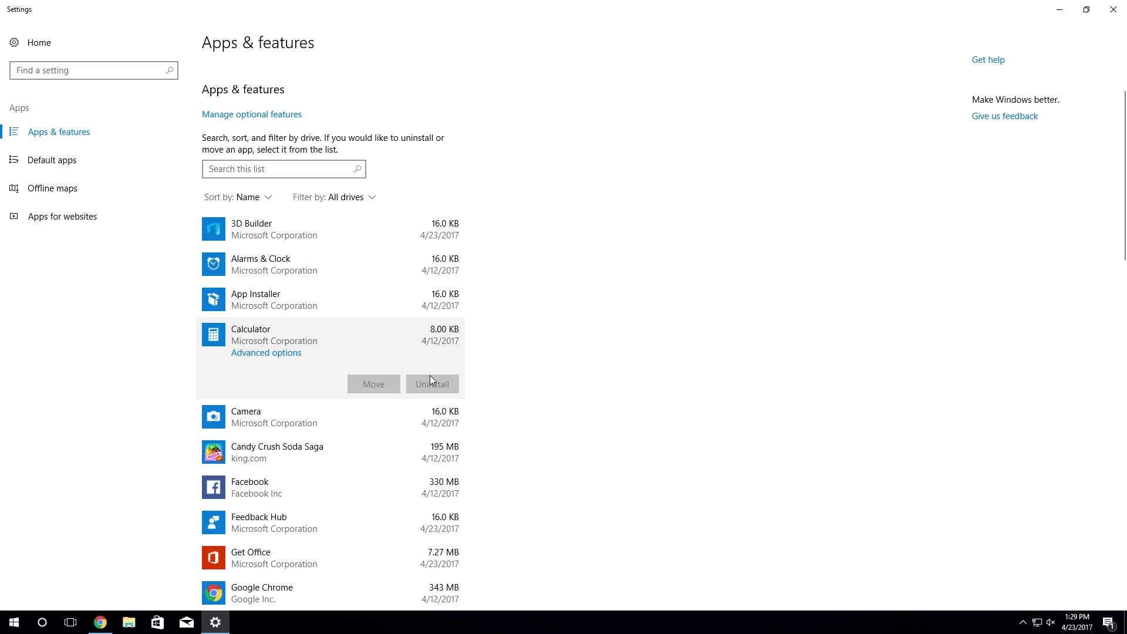
click(351, 417)
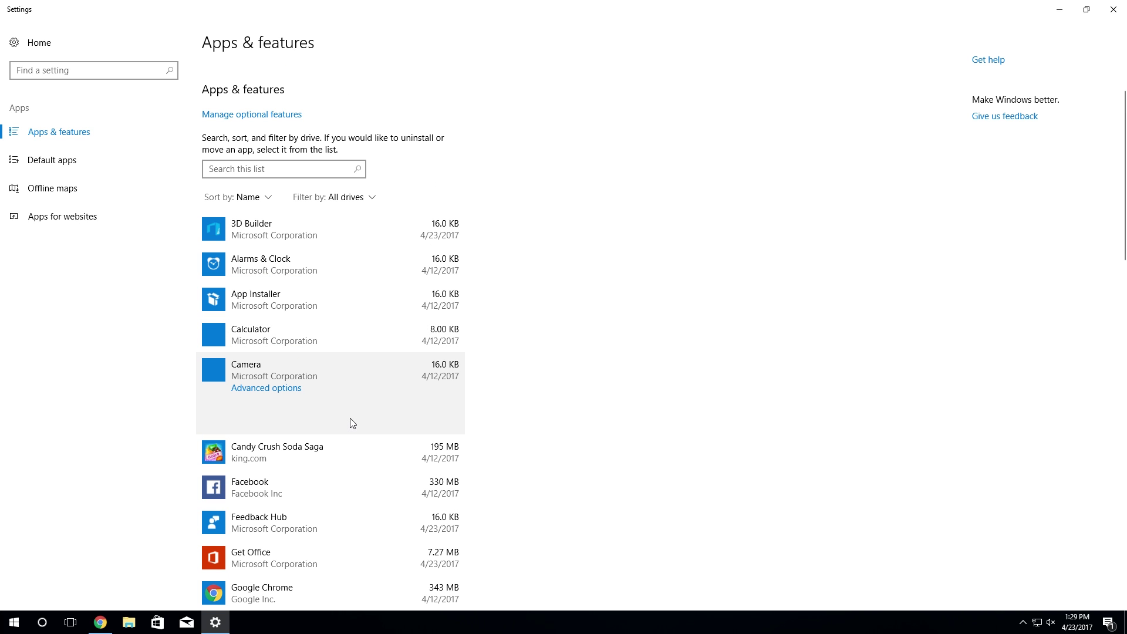
scroll(329, 345, down, 15)
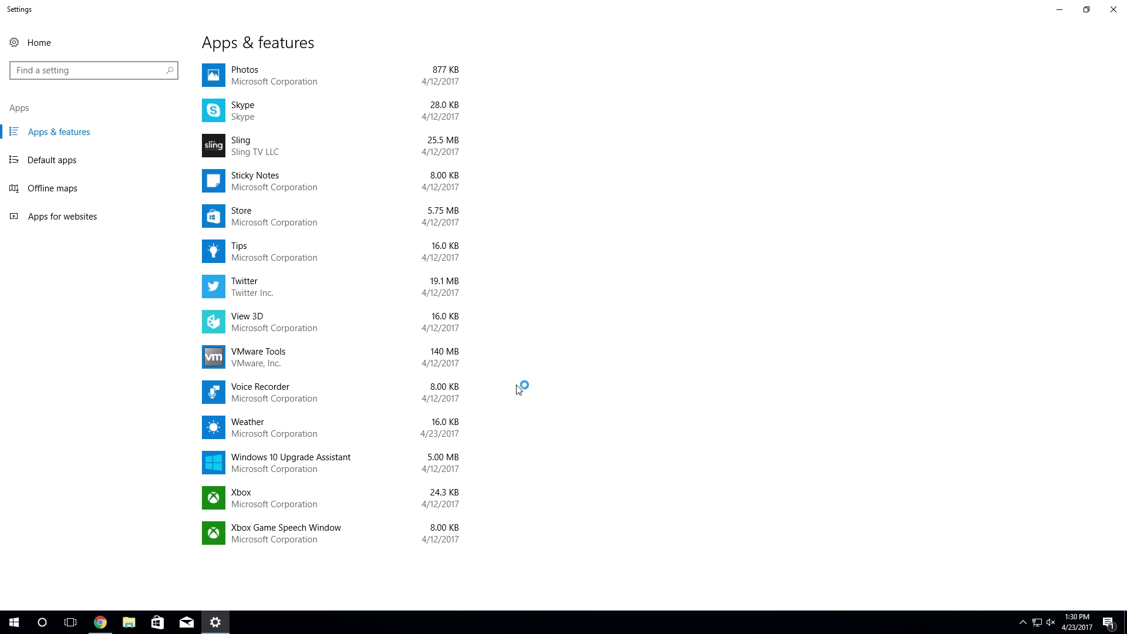
scroll(459, 449, up, 10)
scroll(689, 384, up, 10)
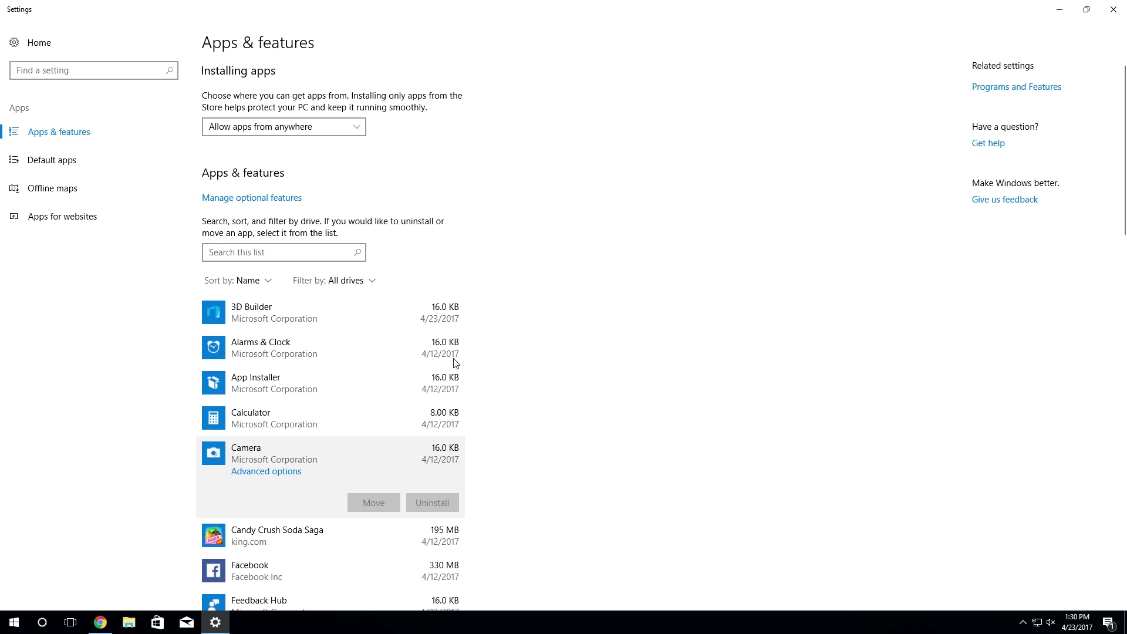
click(14, 622)
click(591, 358)
- Download the free CCleaner installer from the piriform.com/ccleaner page
click(98, 629)
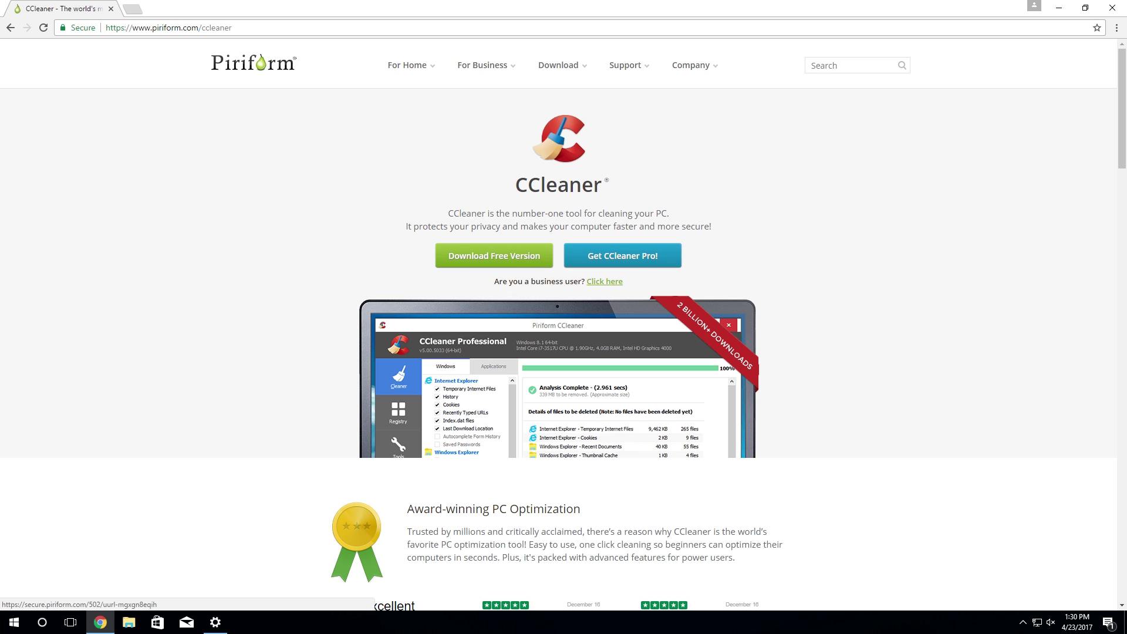
click(474, 265)
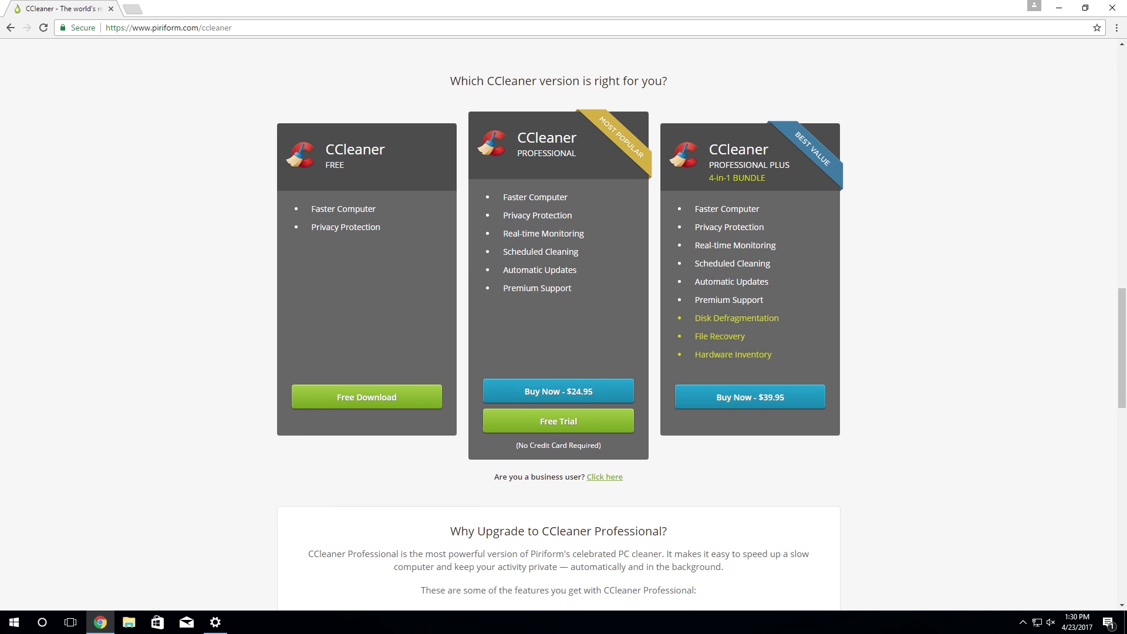
click(364, 392)
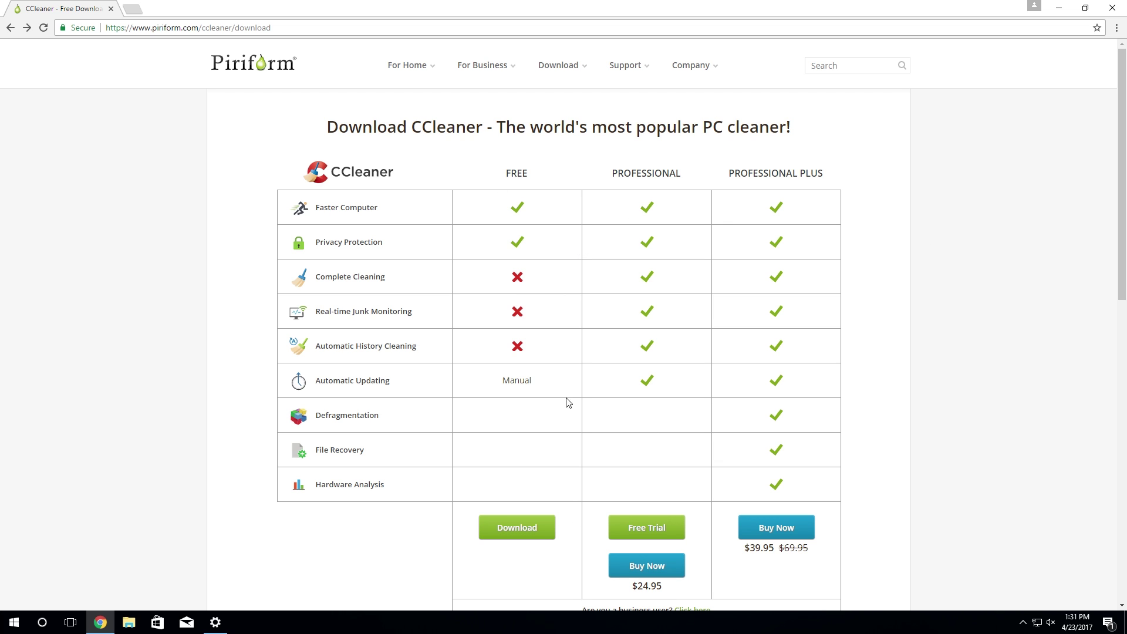
click(513, 541)
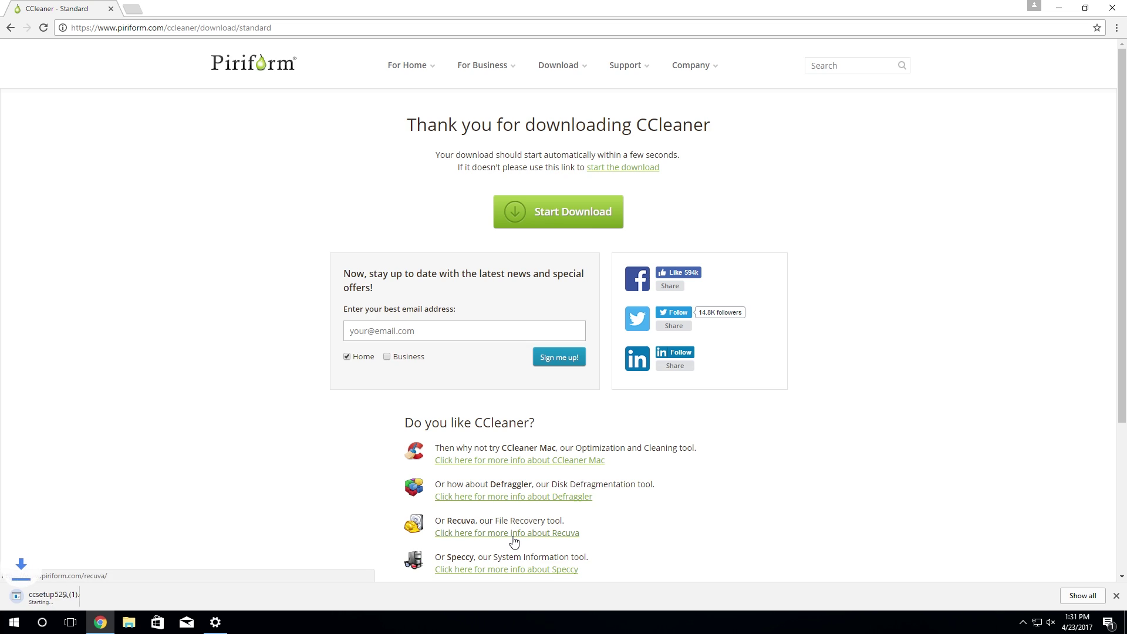
- Run the CCleaner installer, allow it through UAC, install via Customize, and launch CCleaner
click(66, 601)
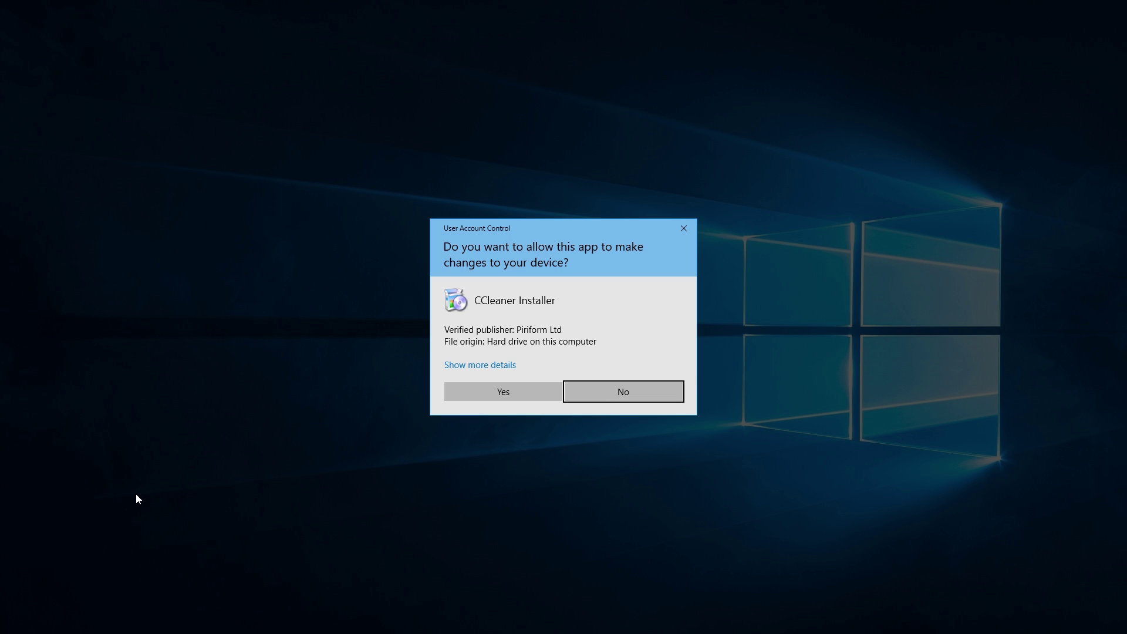
click(448, 398)
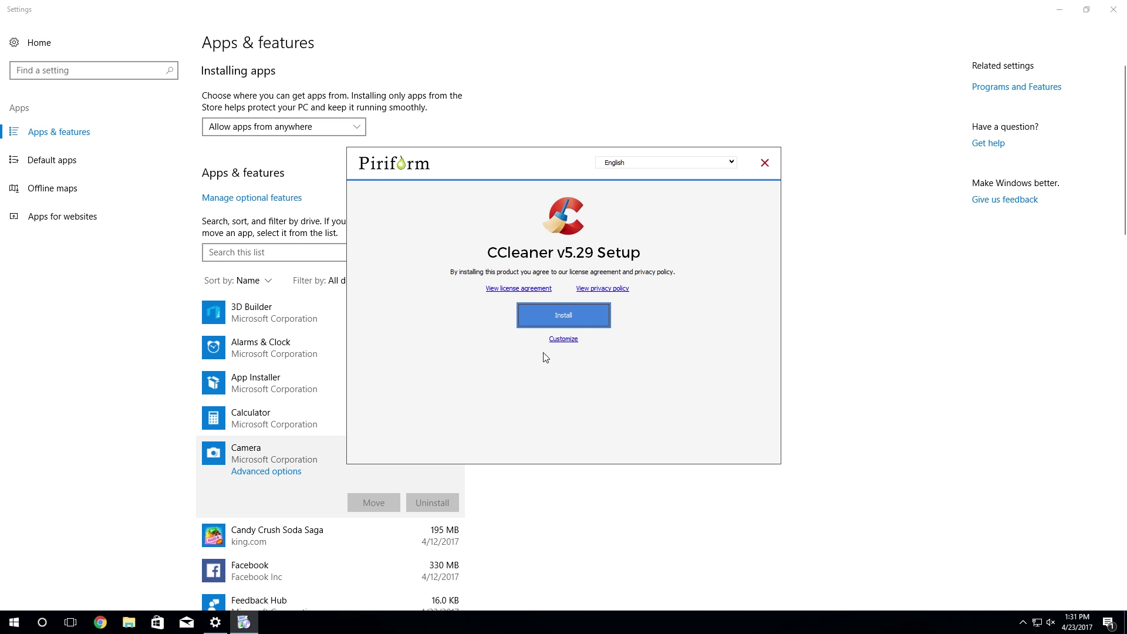
click(562, 340)
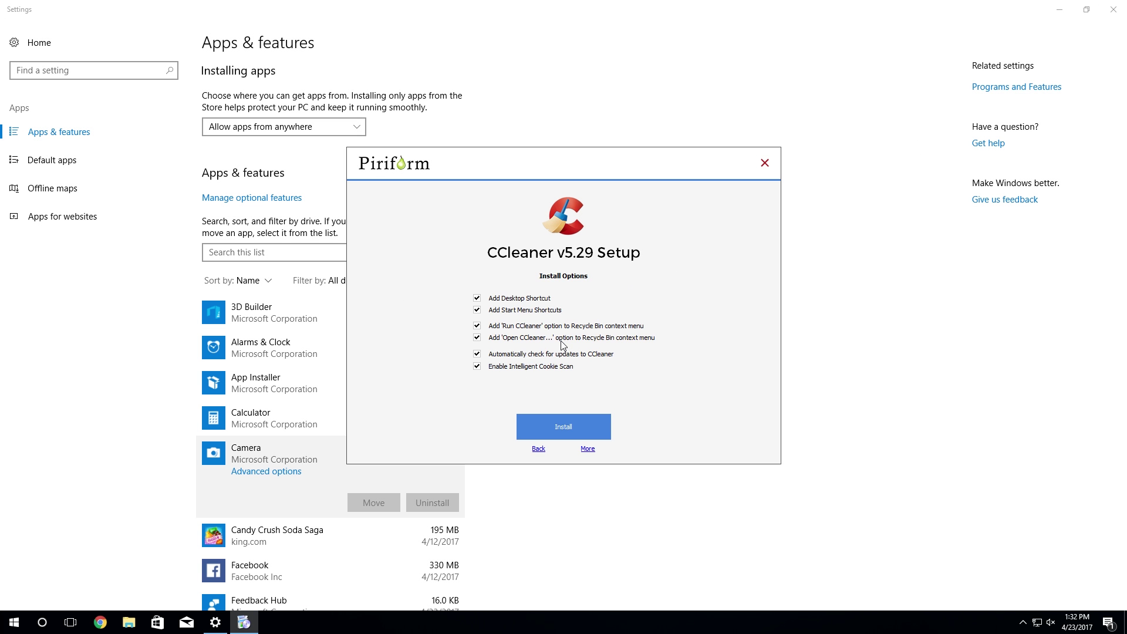
click(551, 425)
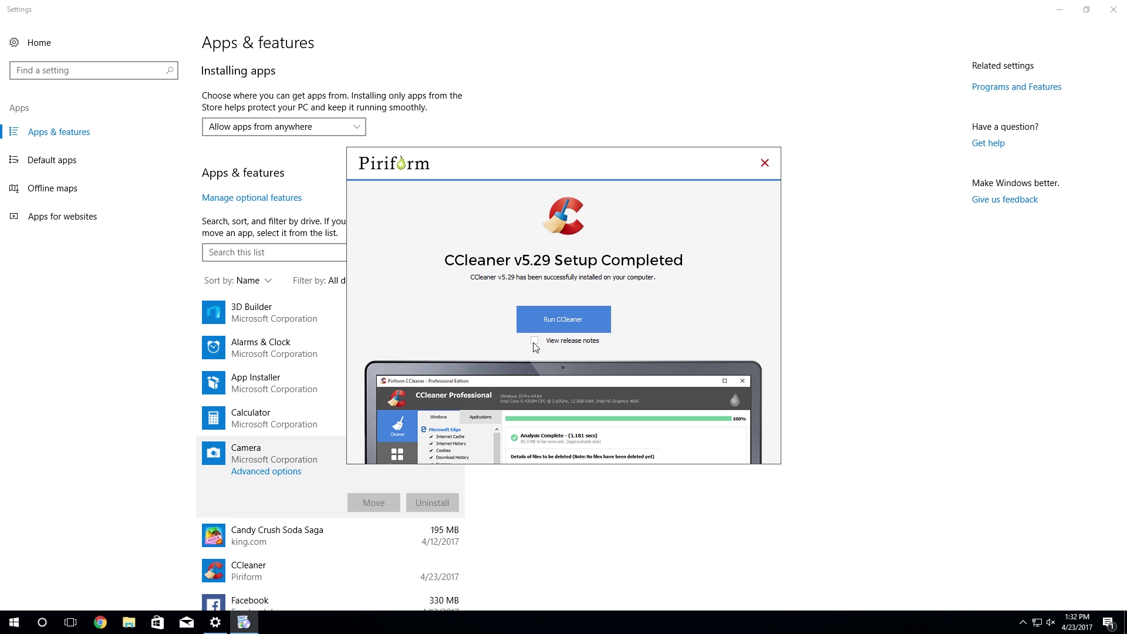
click(545, 319)
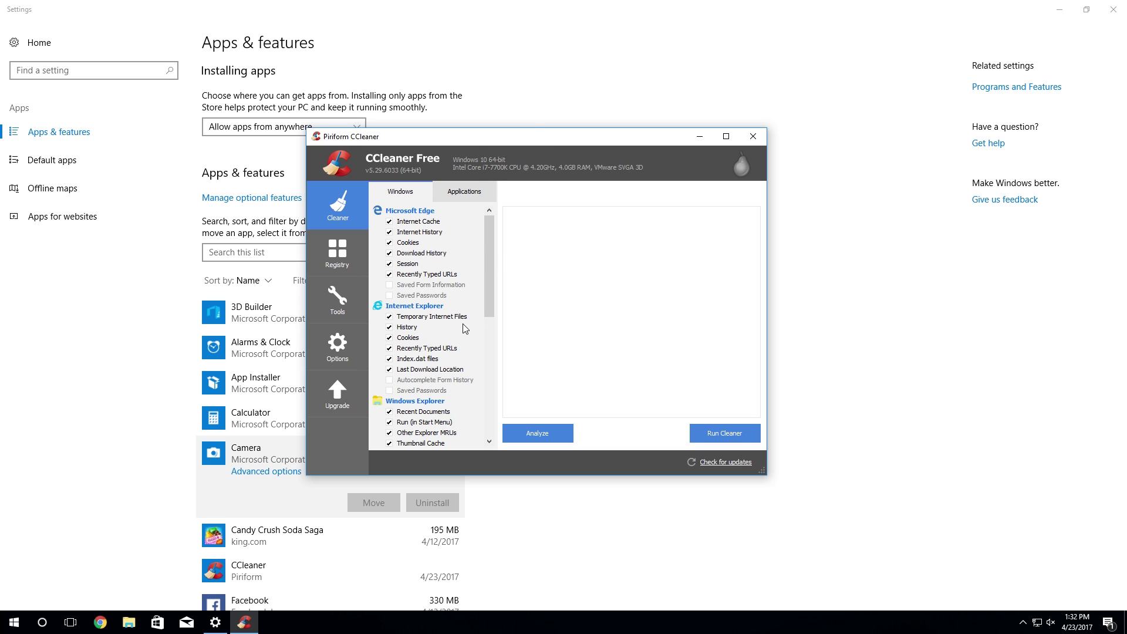
- Look through the Cleaner's Applications and Windows lists, then switch to the Registry cleaner
drag(485, 283, 479, 396)
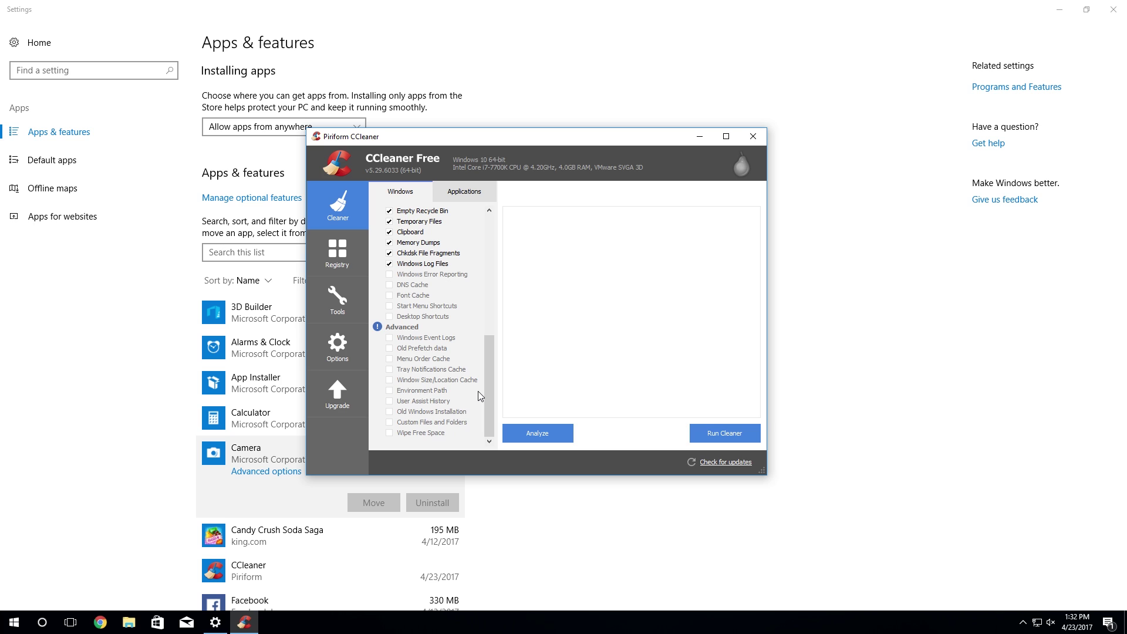
scroll(469, 376, up, 10)
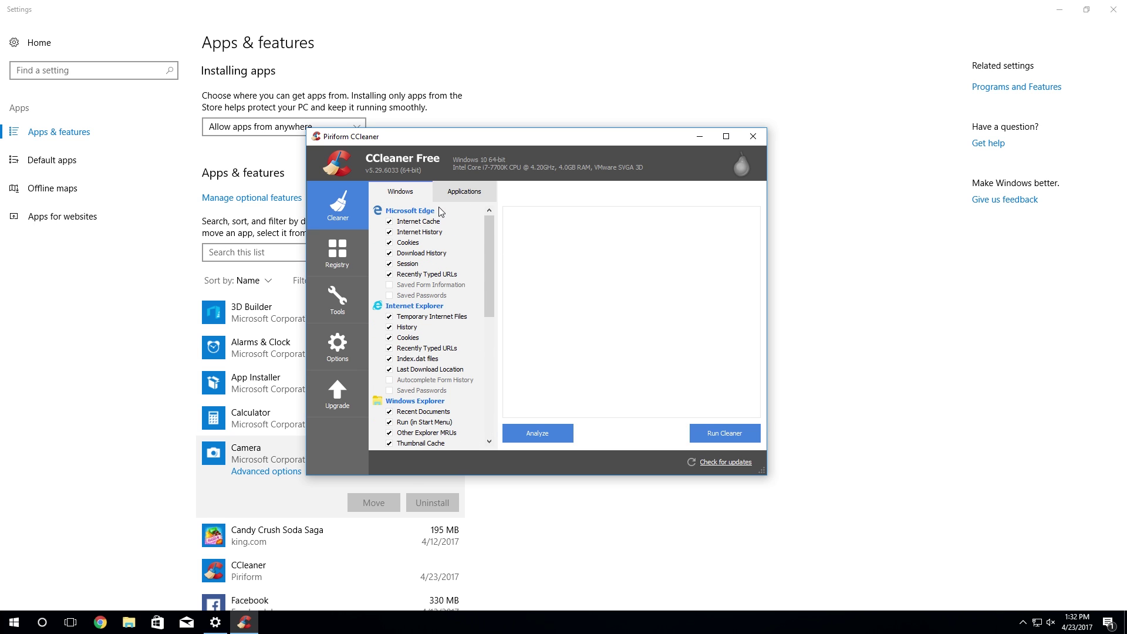
click(463, 192)
scroll(426, 328, down, 5)
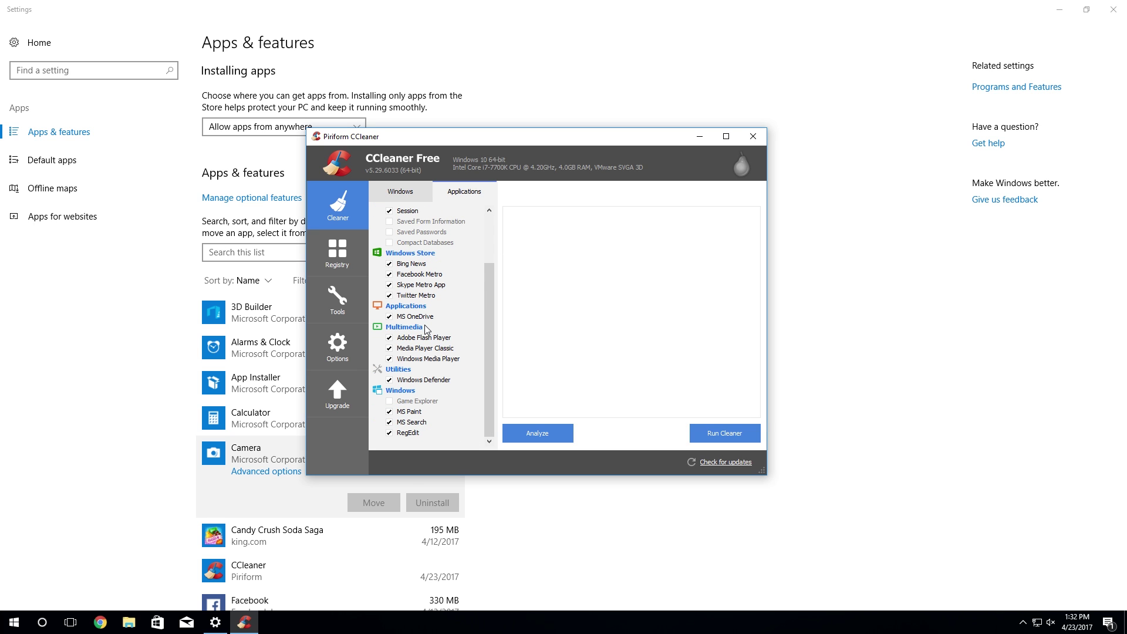
scroll(427, 329, up, 2)
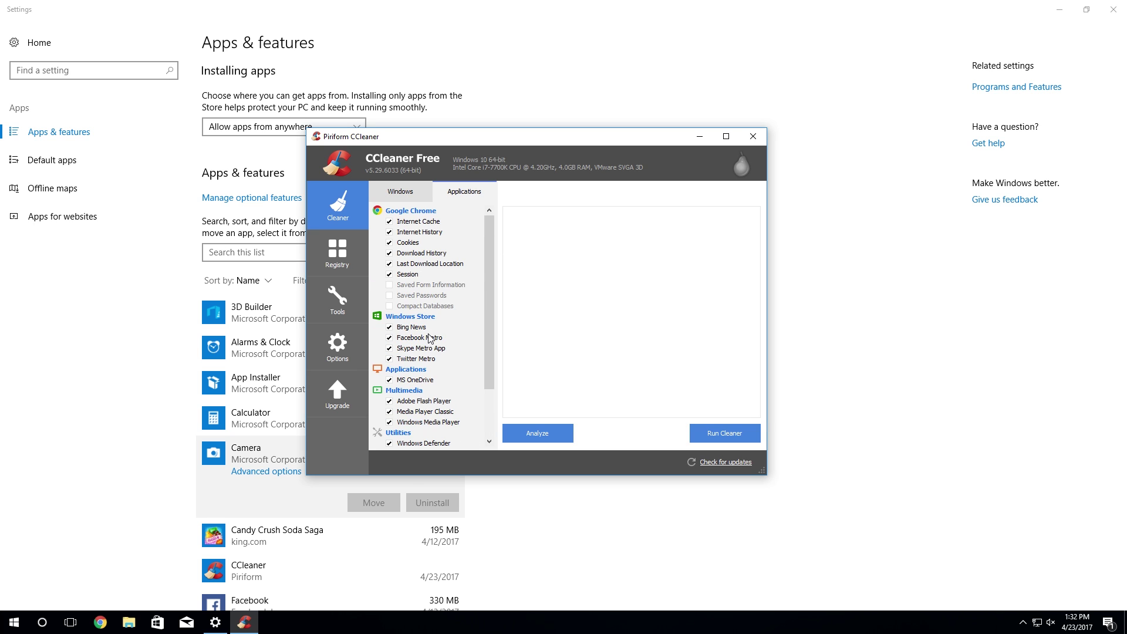
click(400, 194)
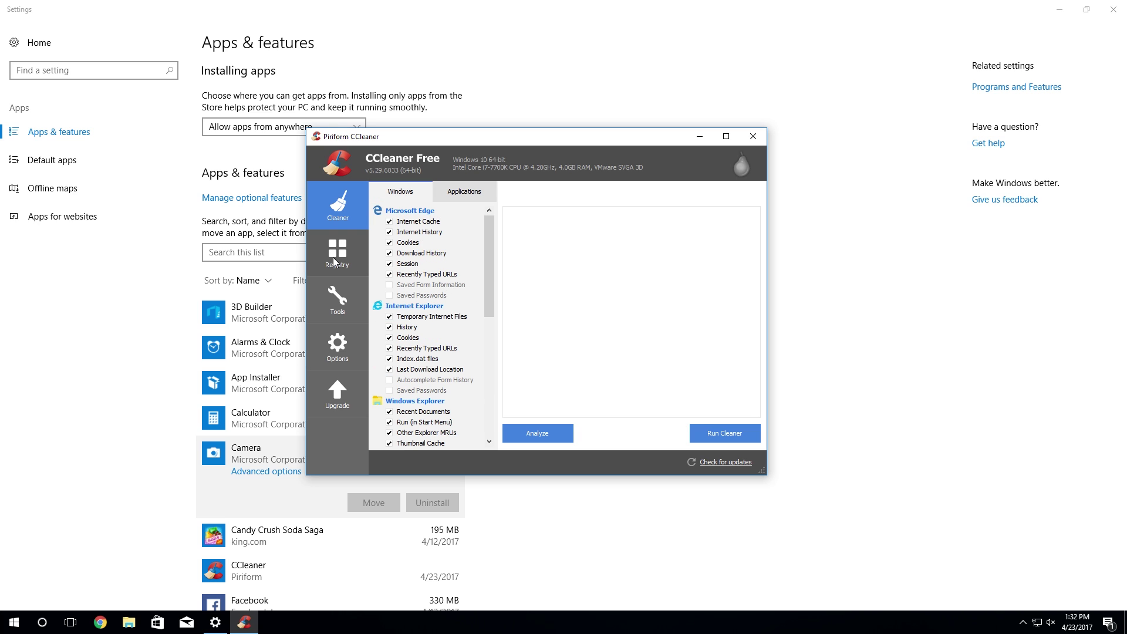
click(334, 262)
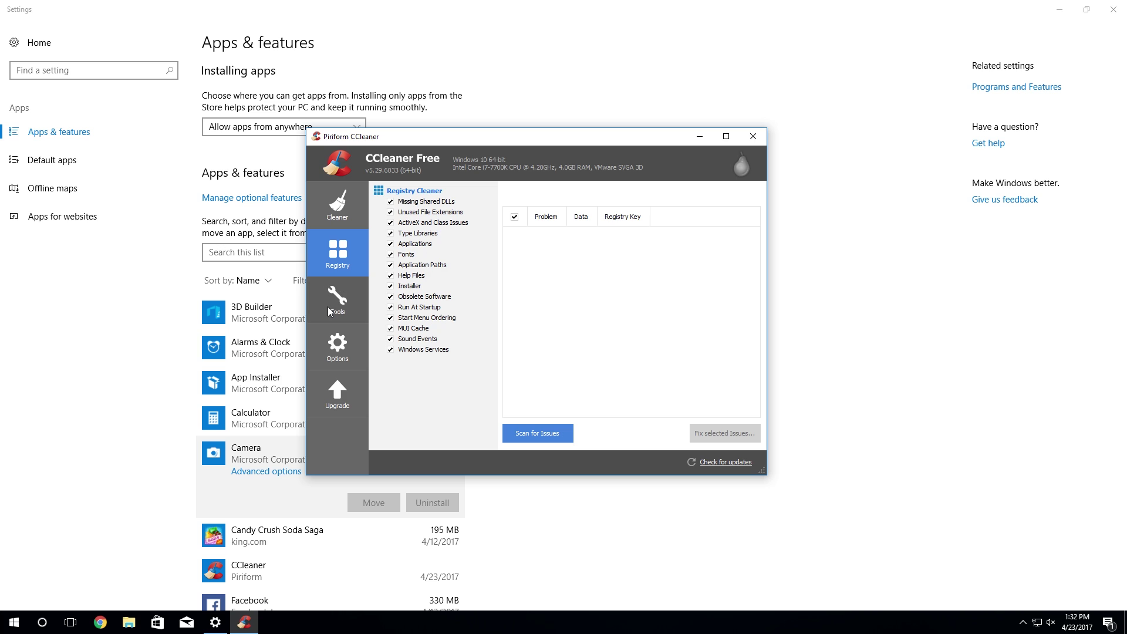
- Open Tools > Uninstall, maximize CCleaner, and widen the name and publisher columns
click(334, 310)
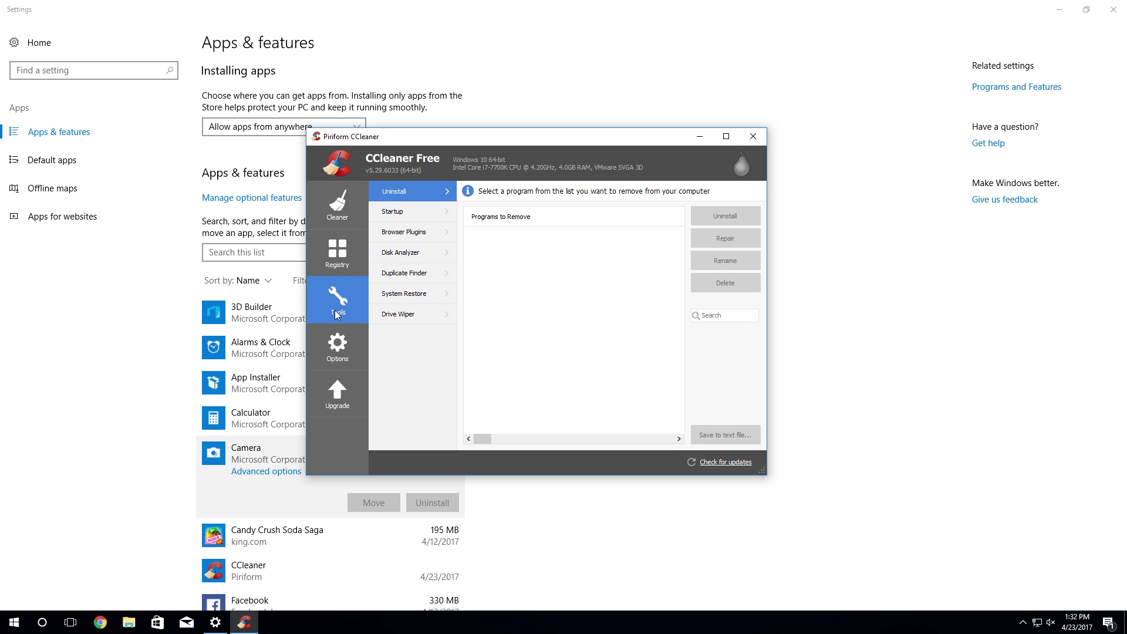
click(726, 136)
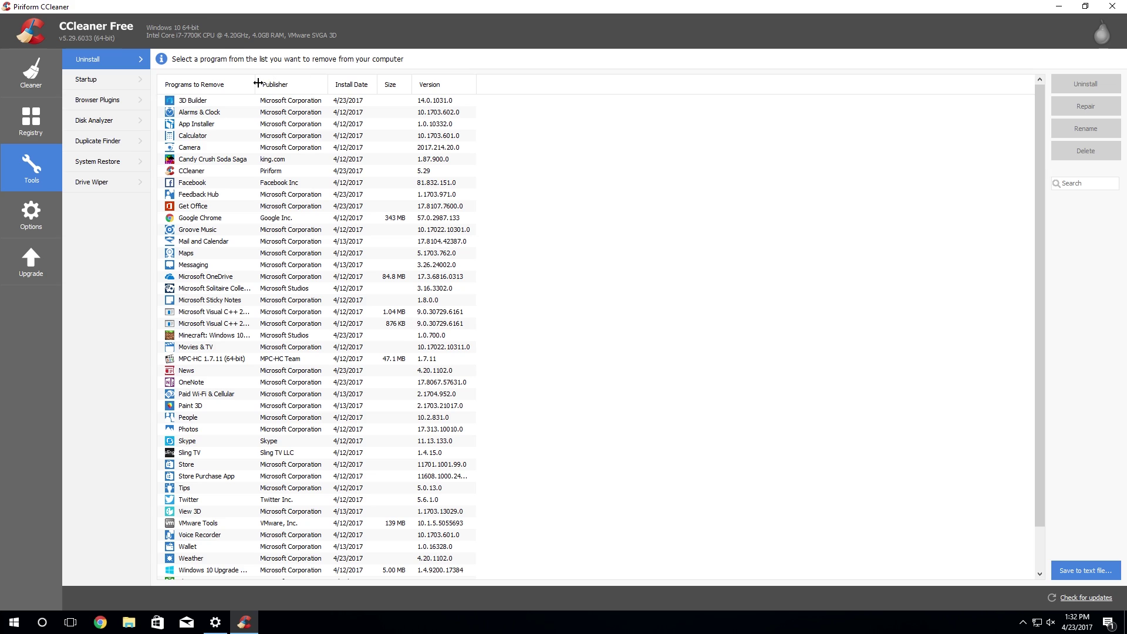
drag(256, 84, 421, 84)
drag(492, 87, 782, 84)
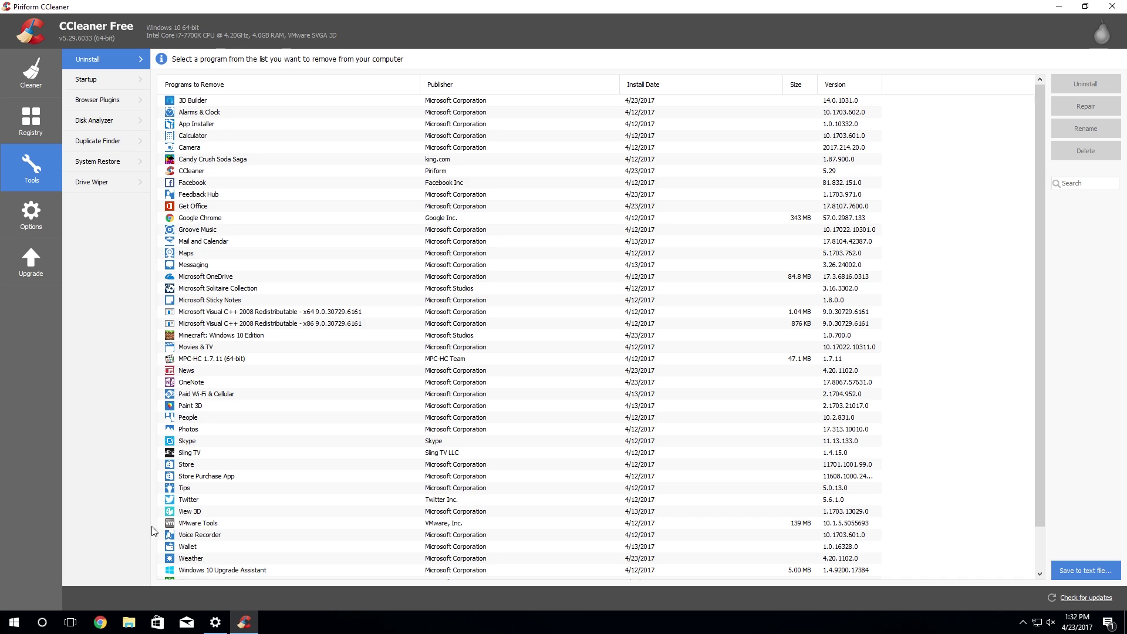
- Uninstall Alarms & Clock from CCleaner's program list and confirm the removal
click(217, 626)
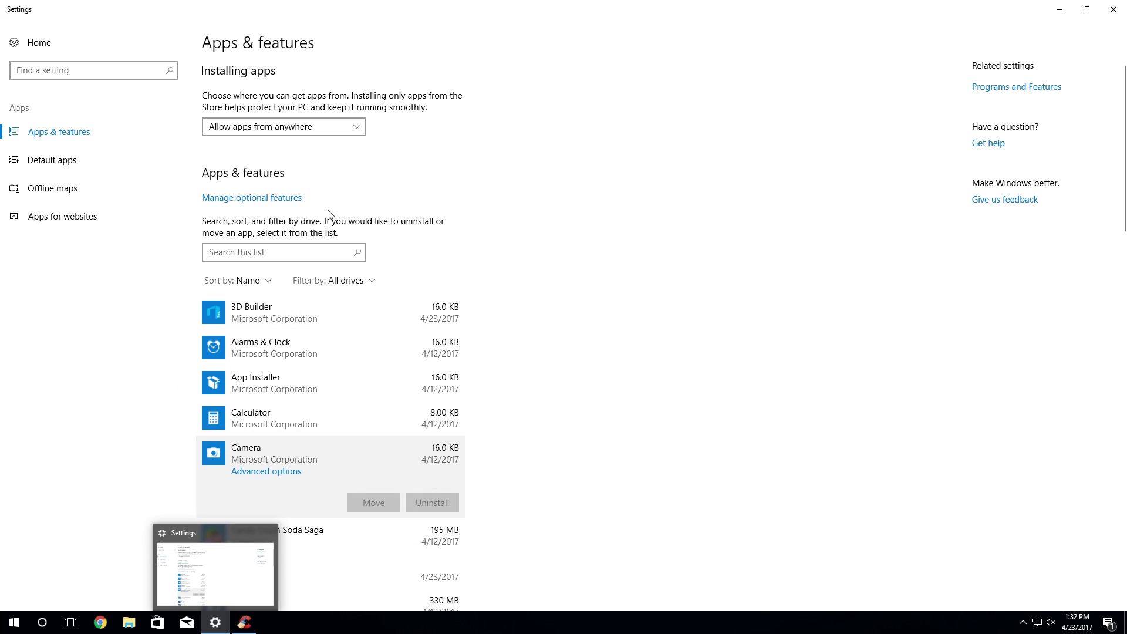
click(270, 351)
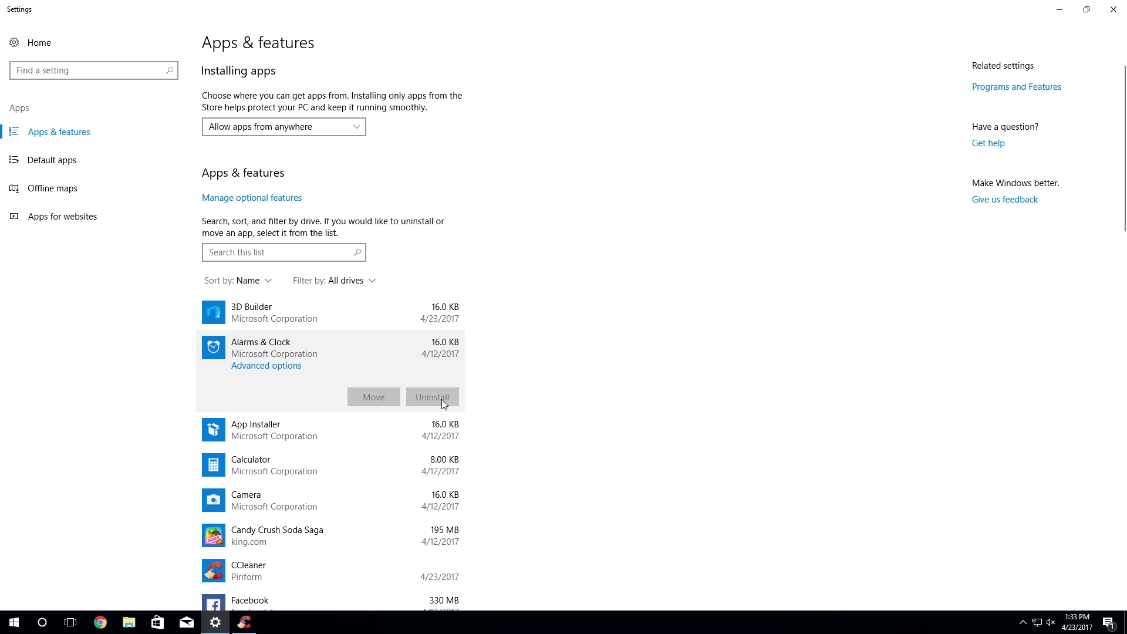
click(243, 622)
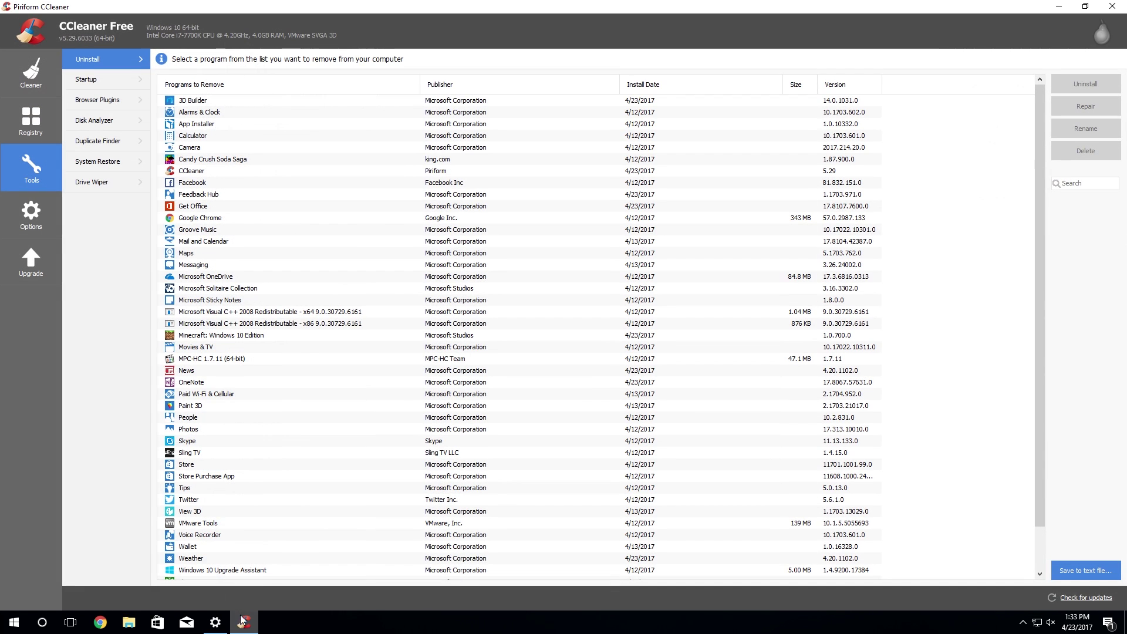
click(205, 115)
click(1070, 78)
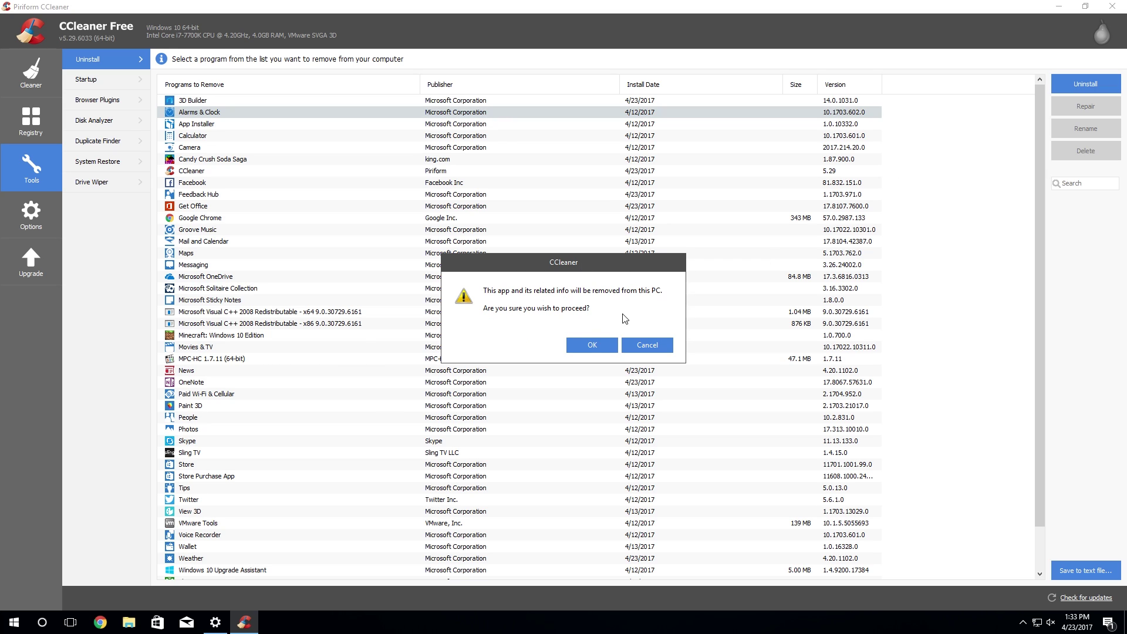
click(593, 345)
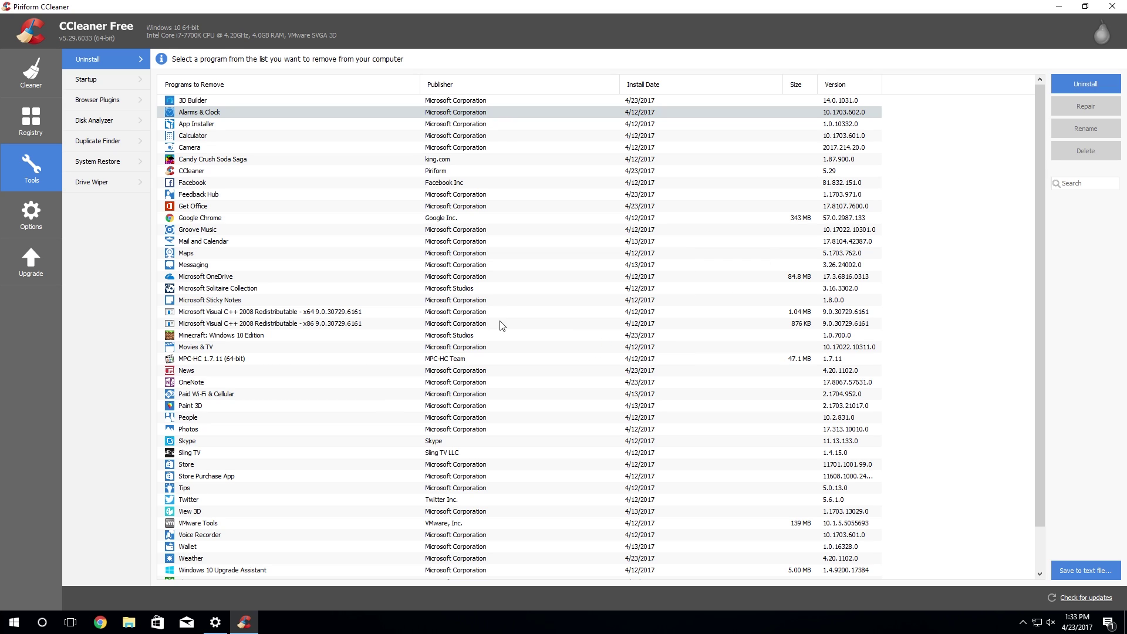
click(446, 297)
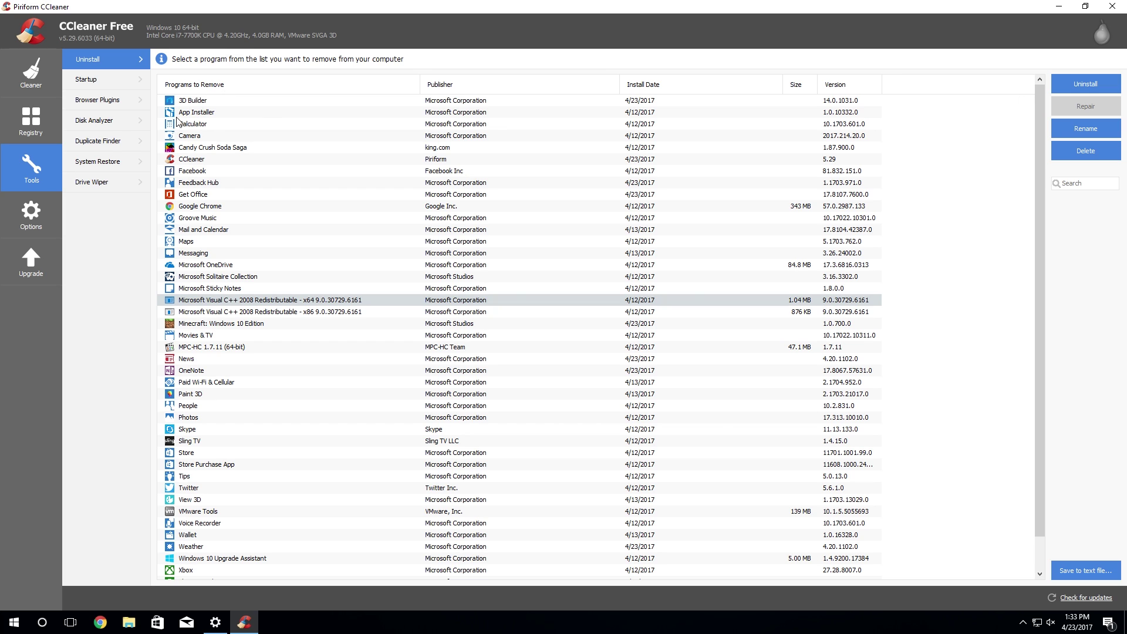
- Verify Alarms & Clock is gone from Apps & features and the Start search for 'alarms'
click(222, 624)
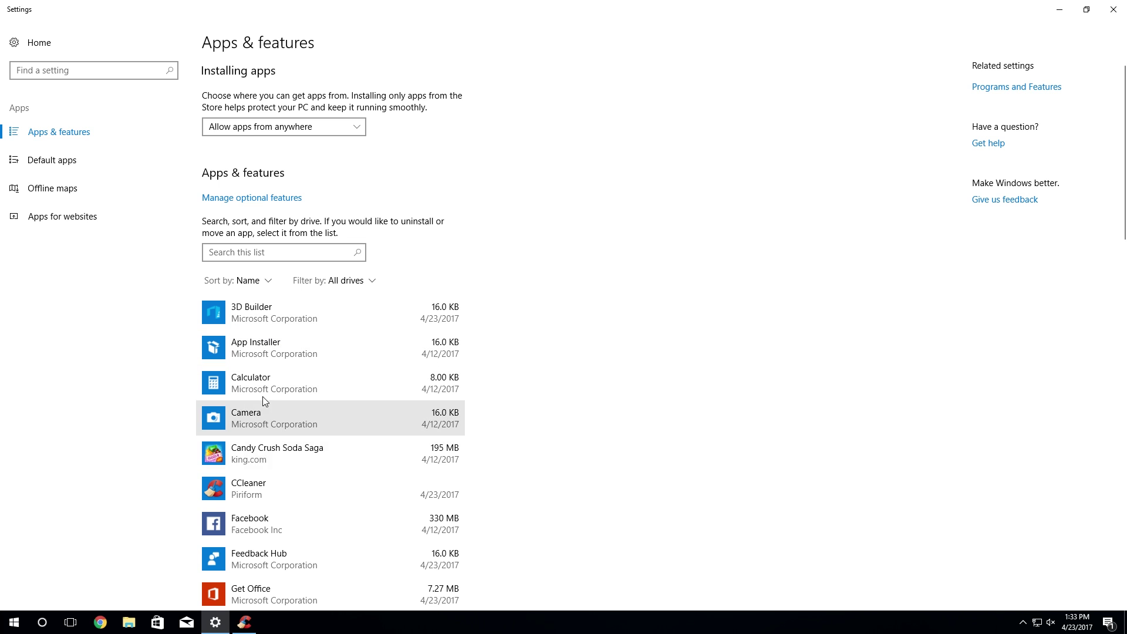
scroll(270, 364, down, 3)
scroll(274, 339, up, 2)
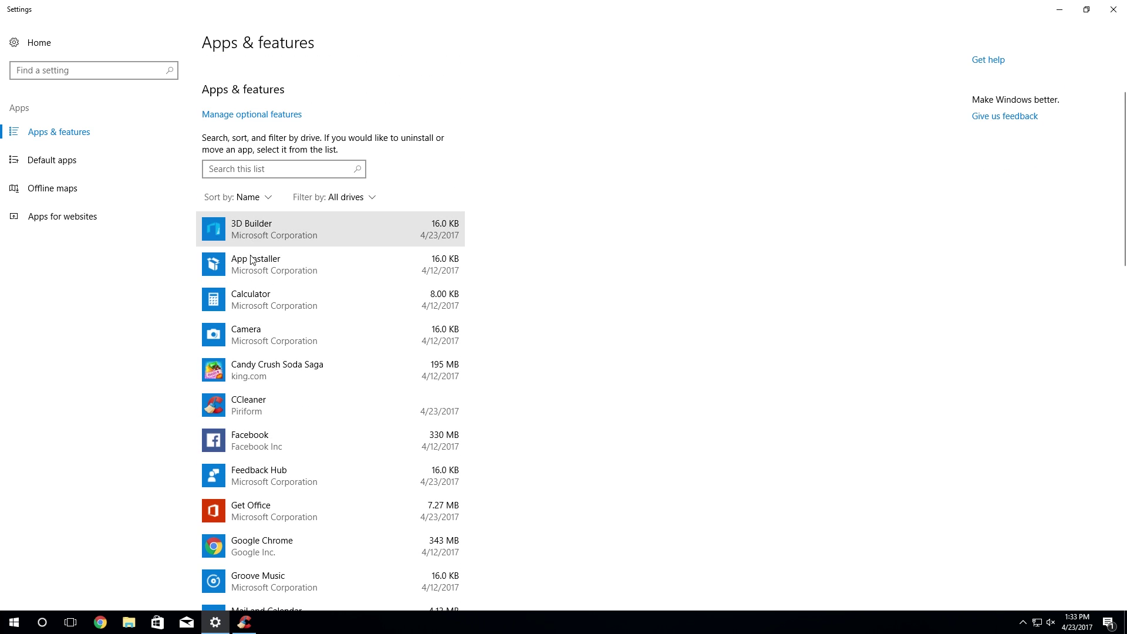
click(15, 622)
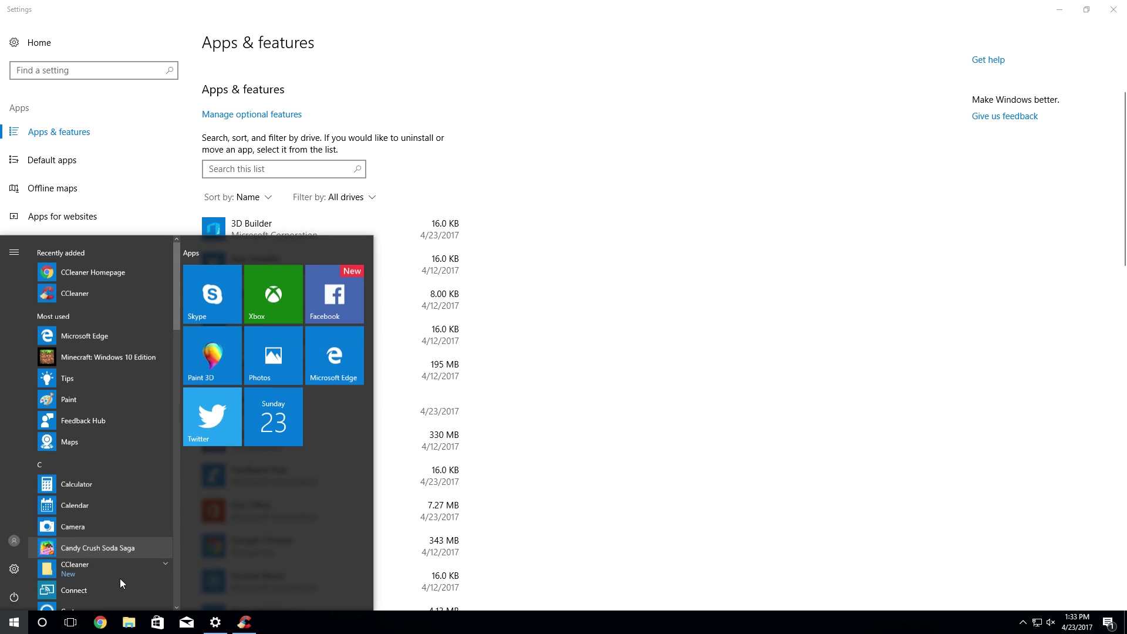
text(alarms)
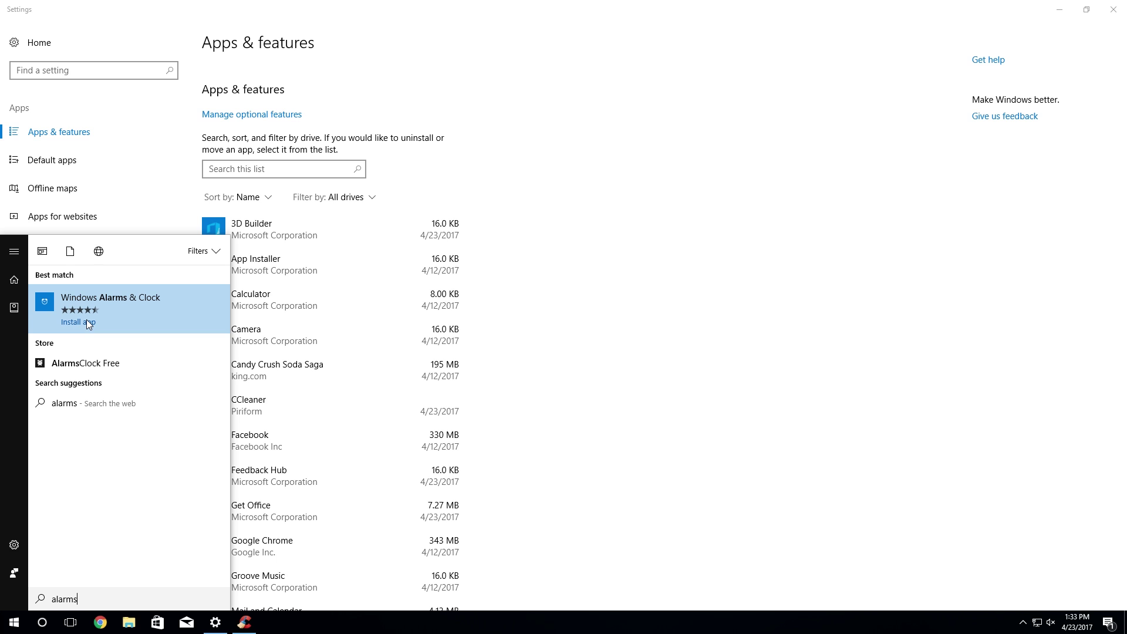
click(695, 286)
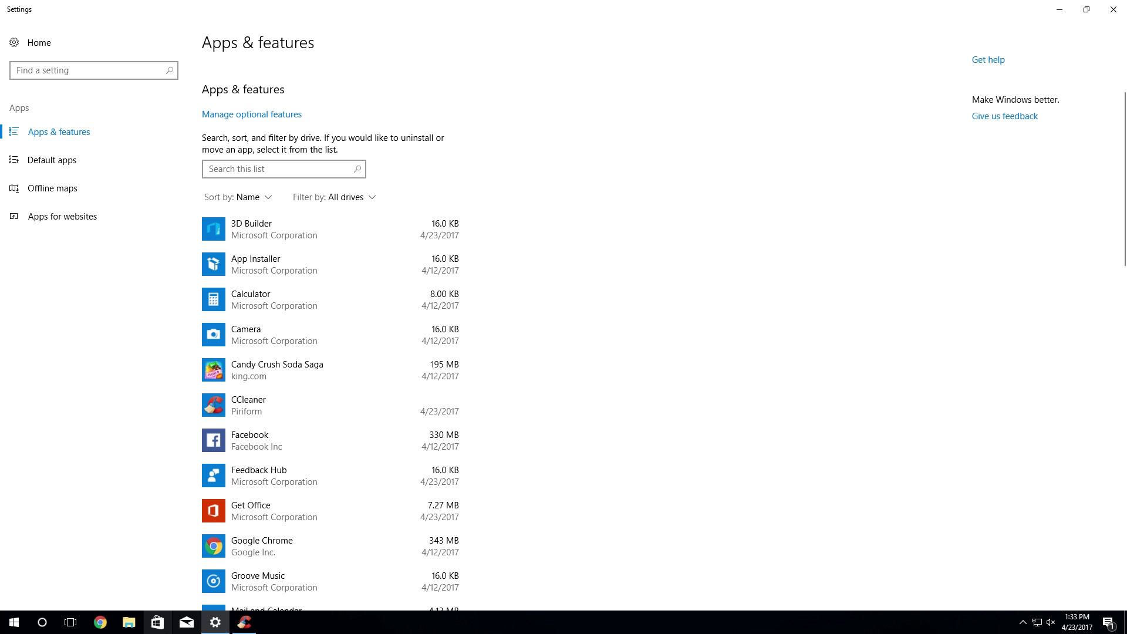
- Uninstall 3D Builder and App Installer through CCleaner, confirming each removal
click(246, 627)
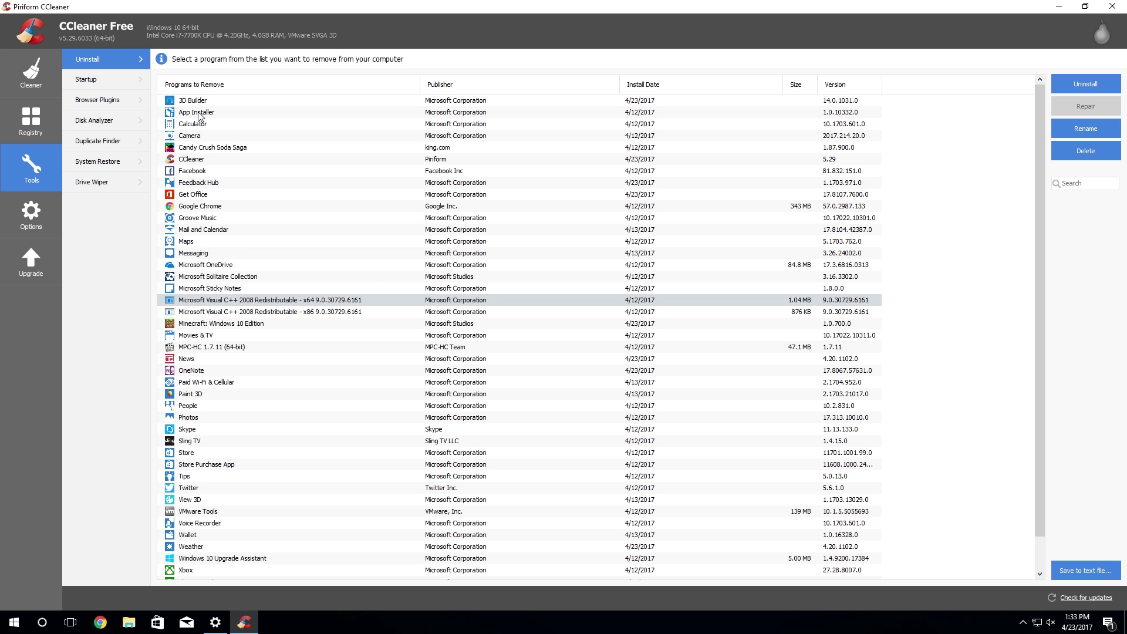
click(199, 113)
click(193, 101)
click(1085, 84)
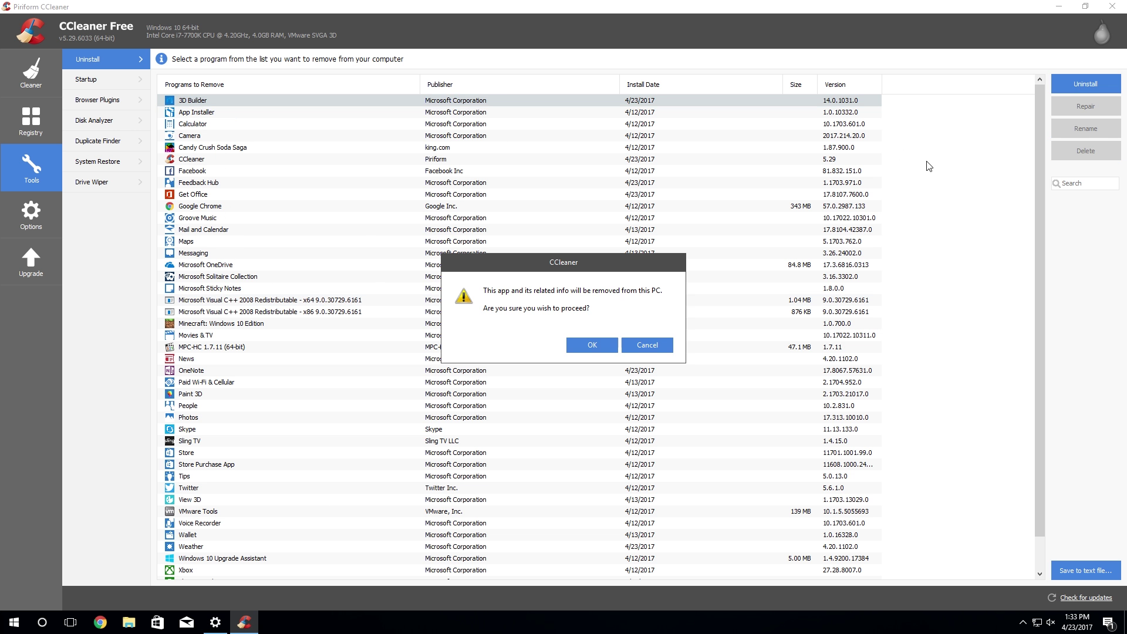
click(598, 346)
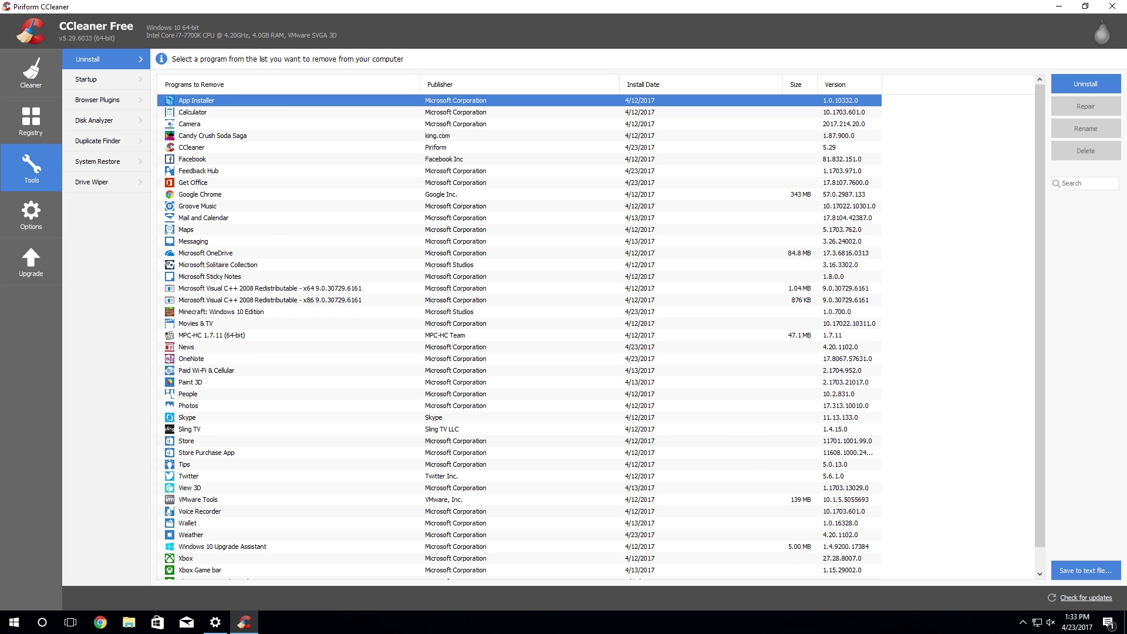
click(1061, 85)
click(650, 344)
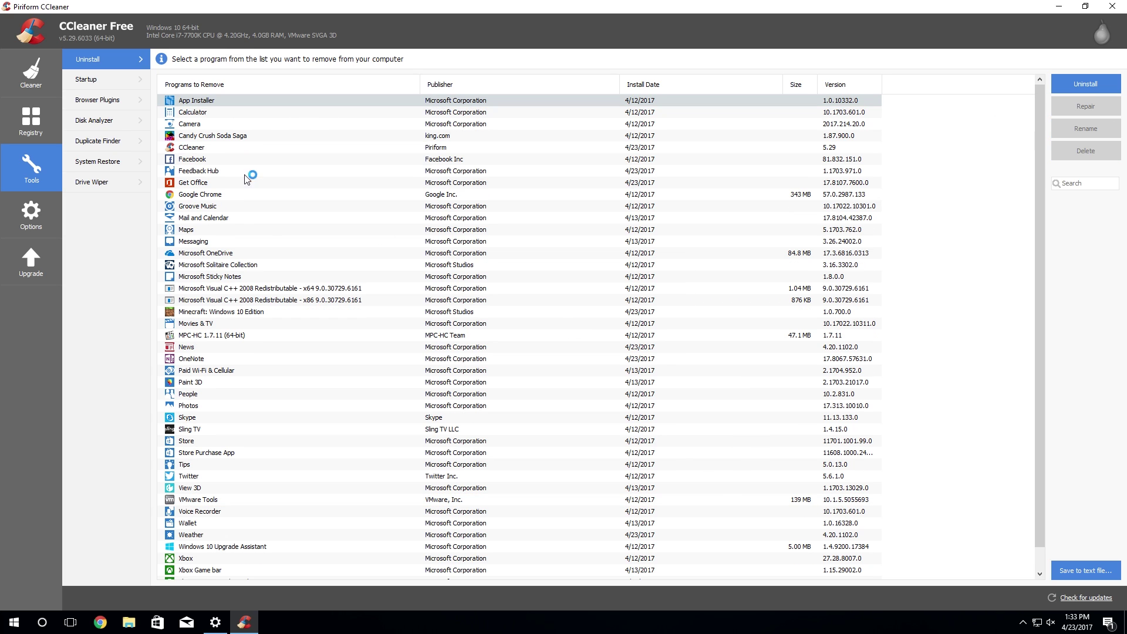
- Uninstall Calculator, then start uninstalling Camera
click(209, 106)
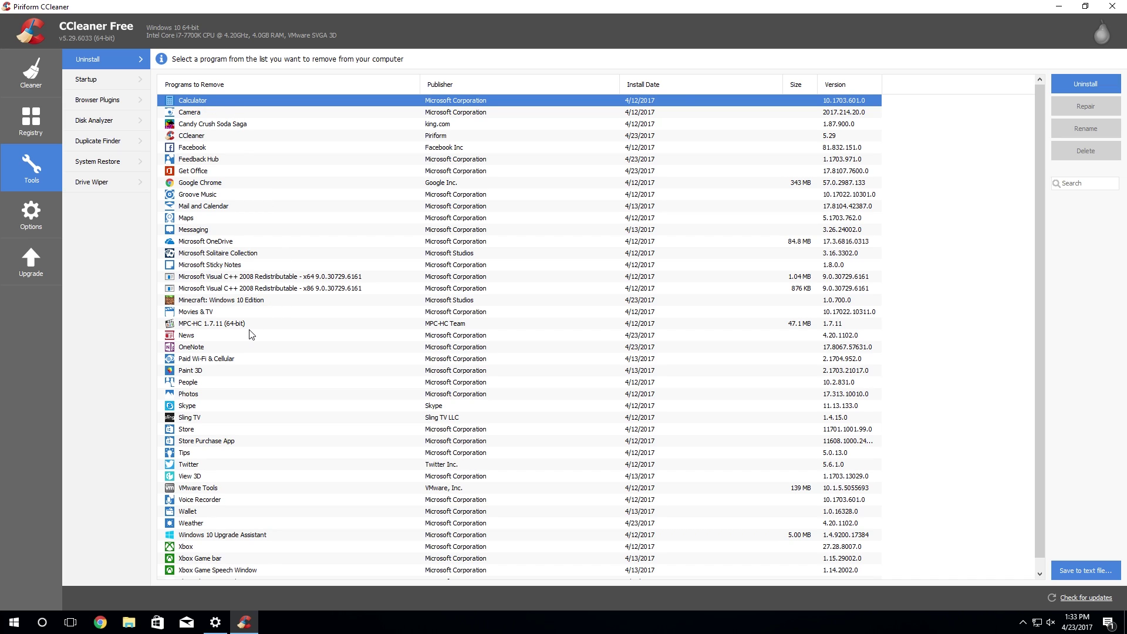
scroll(270, 458, down, 1)
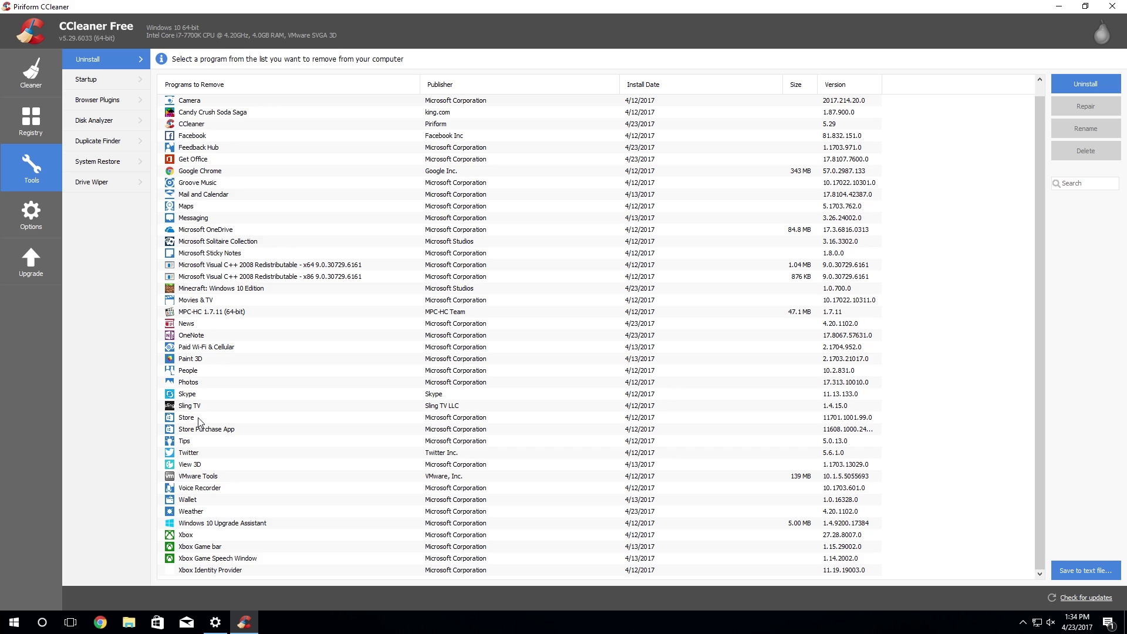
scroll(200, 421, up, 1)
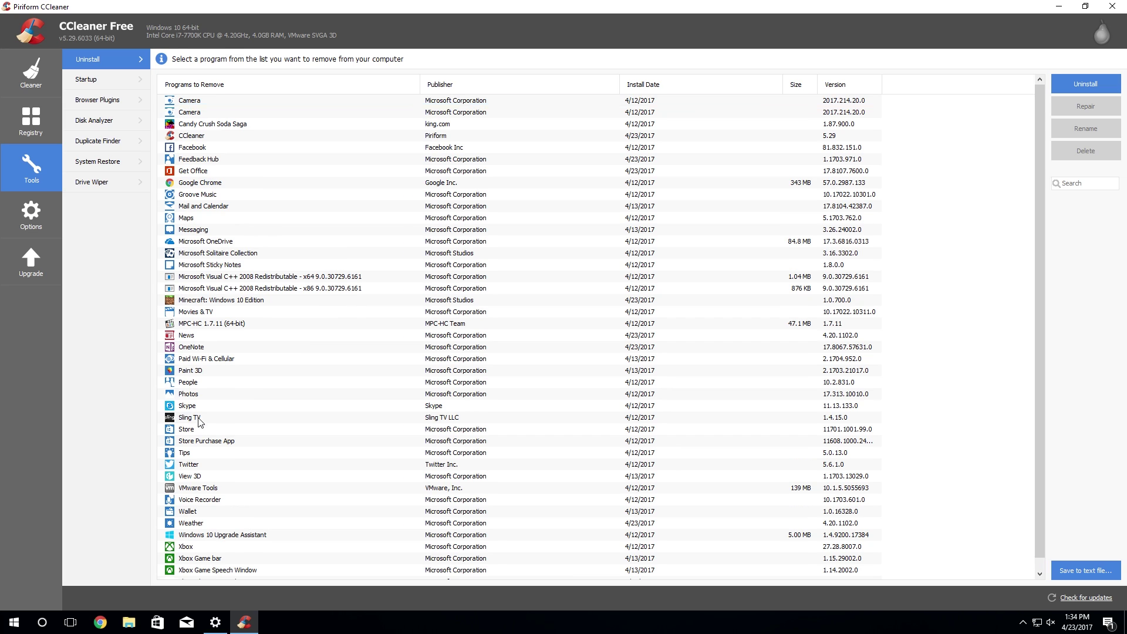
click(203, 423)
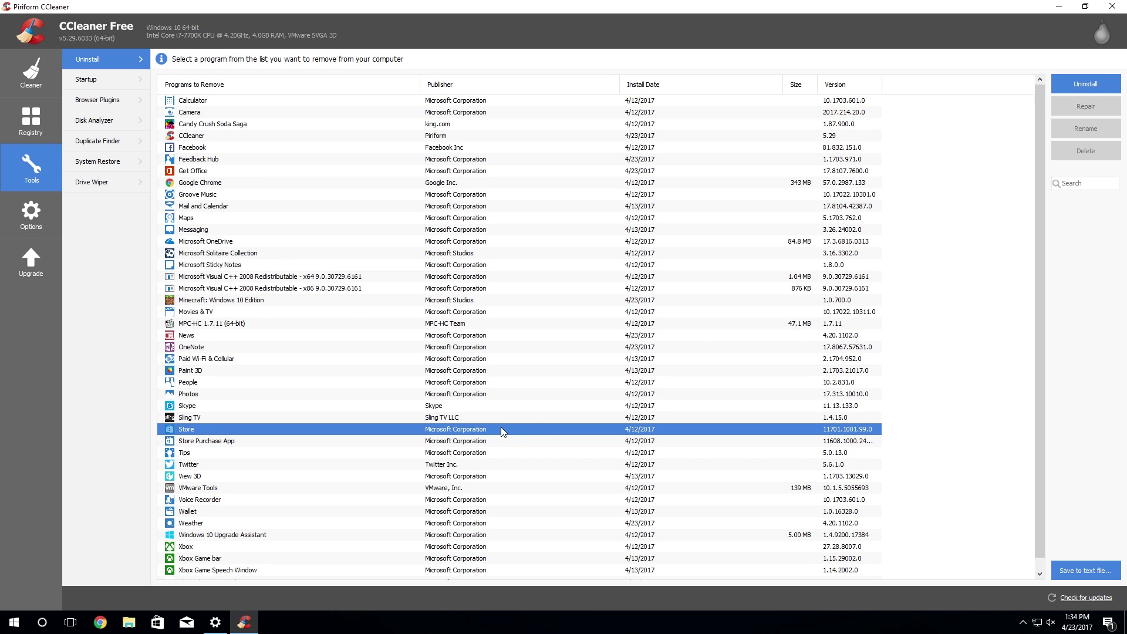
click(205, 100)
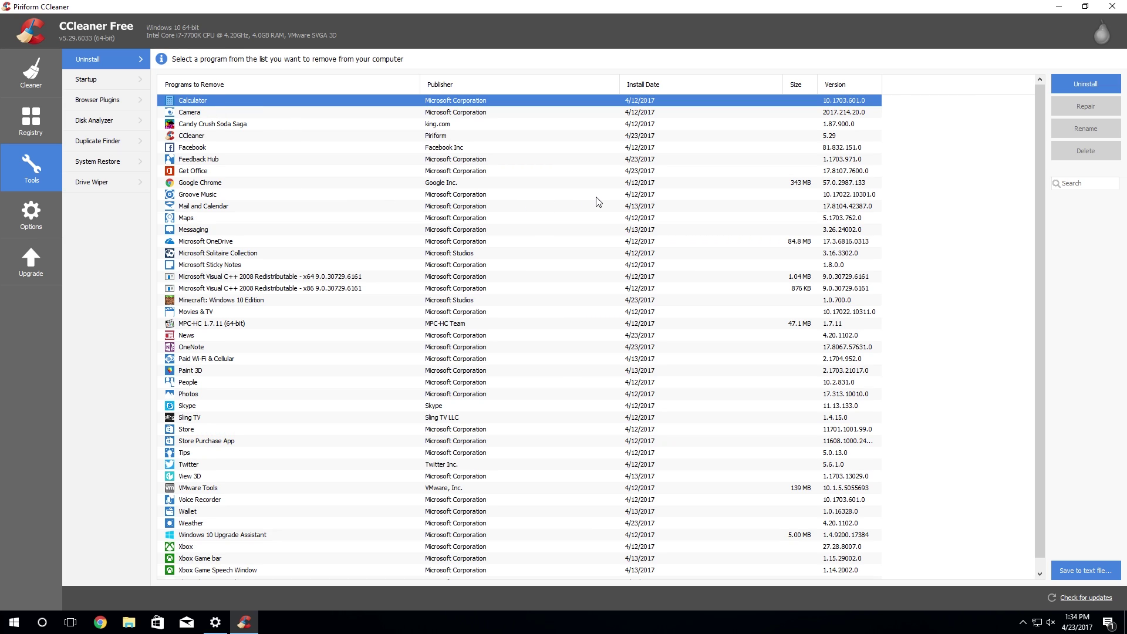
click(1071, 87)
click(606, 346)
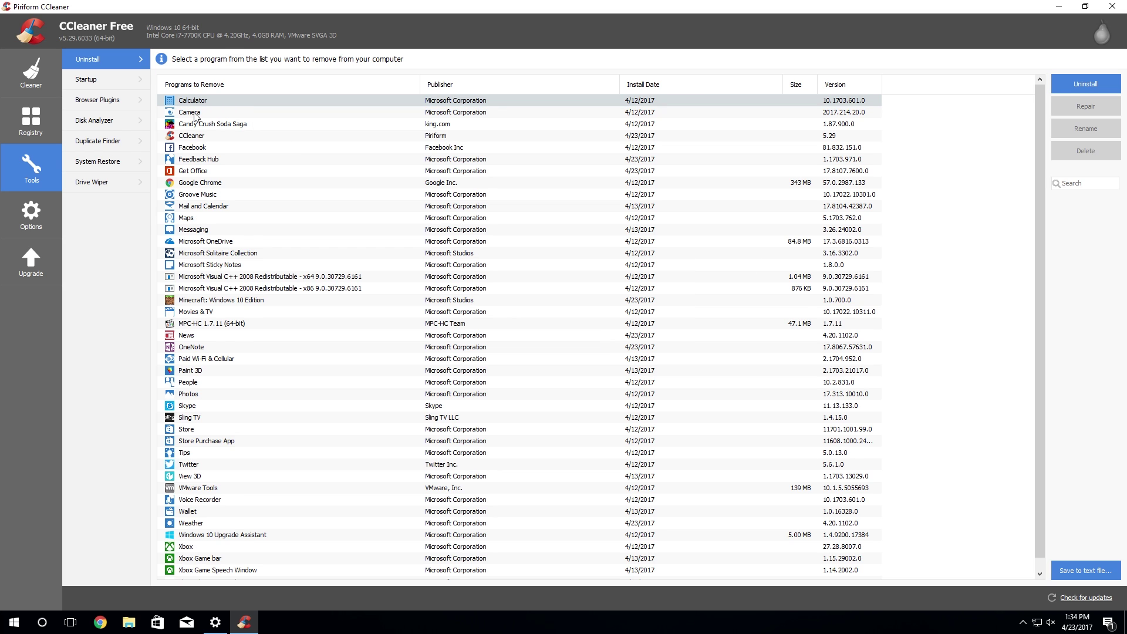
click(1072, 82)
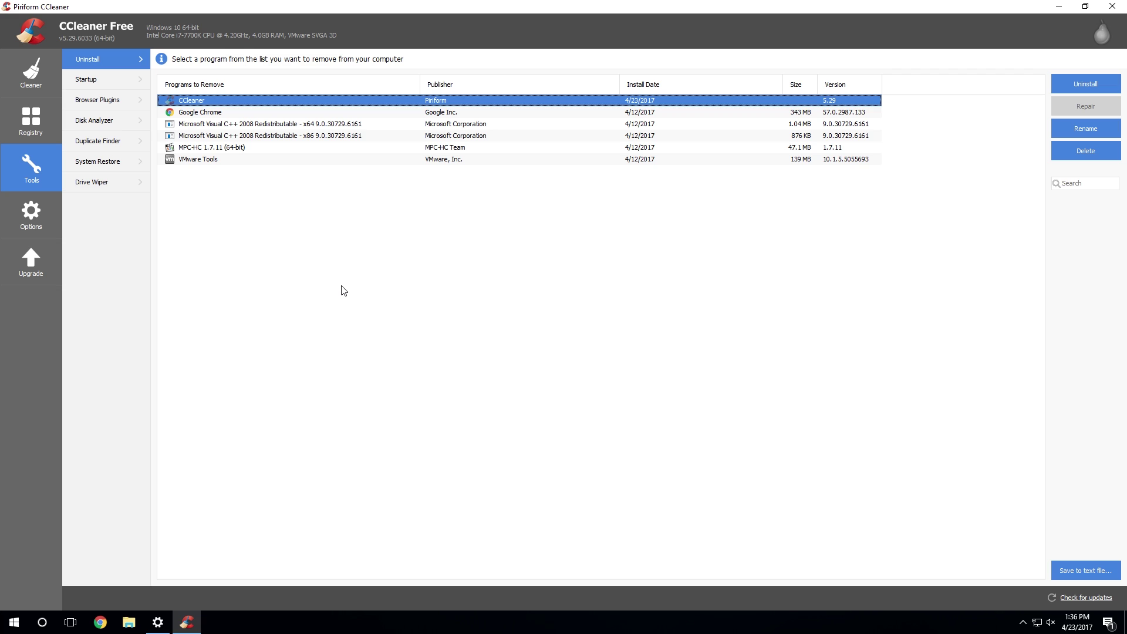
- Uninstall March of Empires from the Start menu's app list, confirming the removal
click(13, 623)
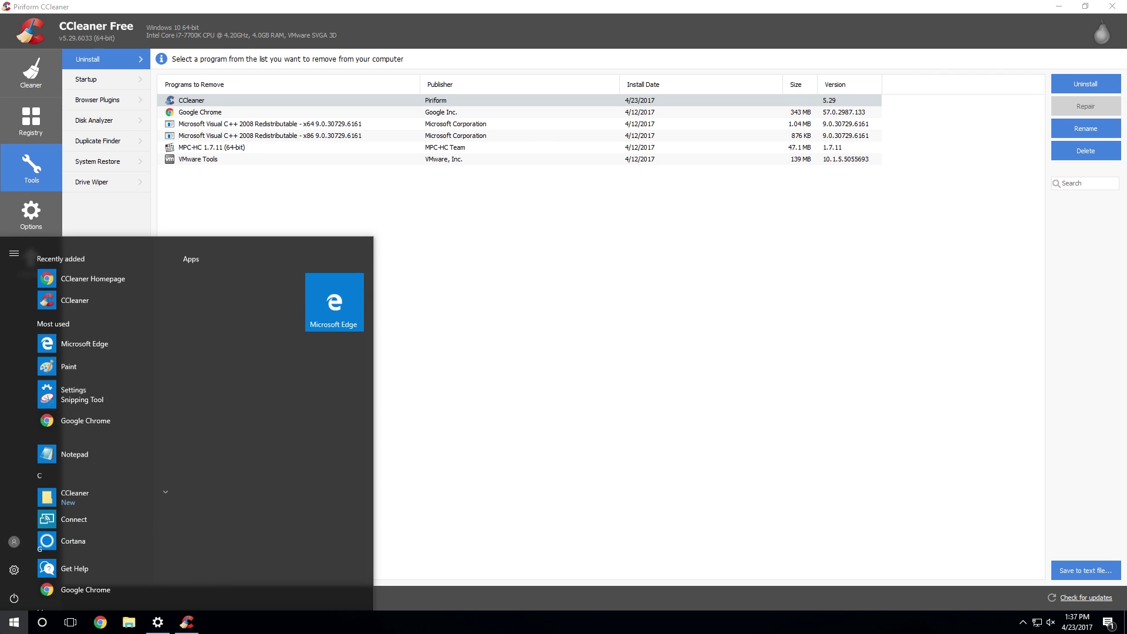
scroll(139, 513, down, 5)
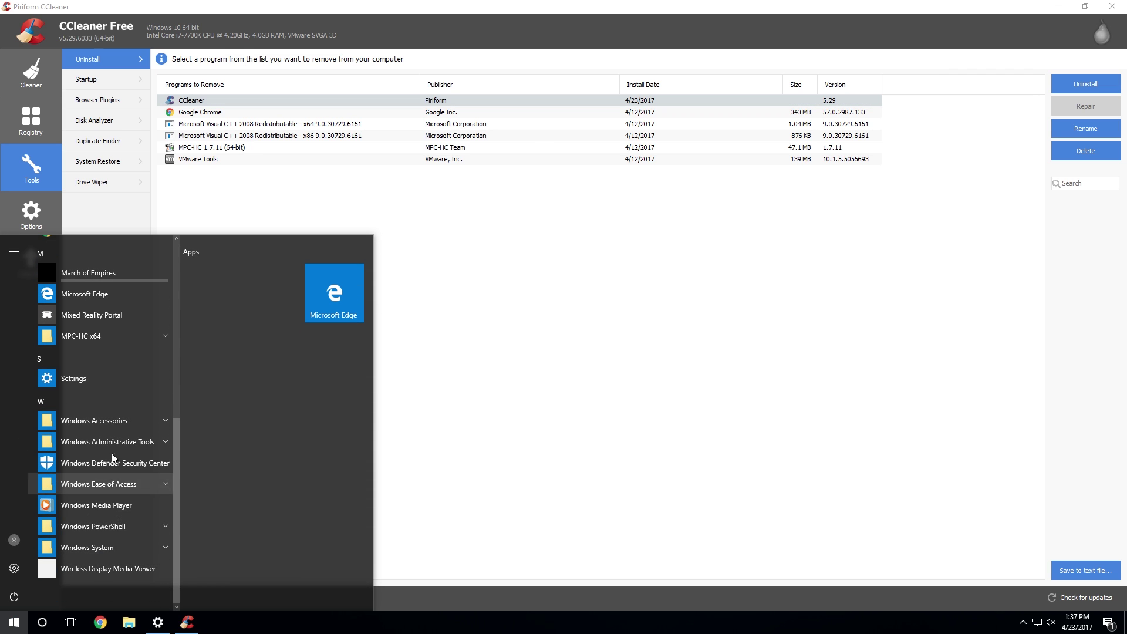
scroll(111, 453, up, 5)
scroll(82, 338, down, 6)
scroll(114, 492, up, 6)
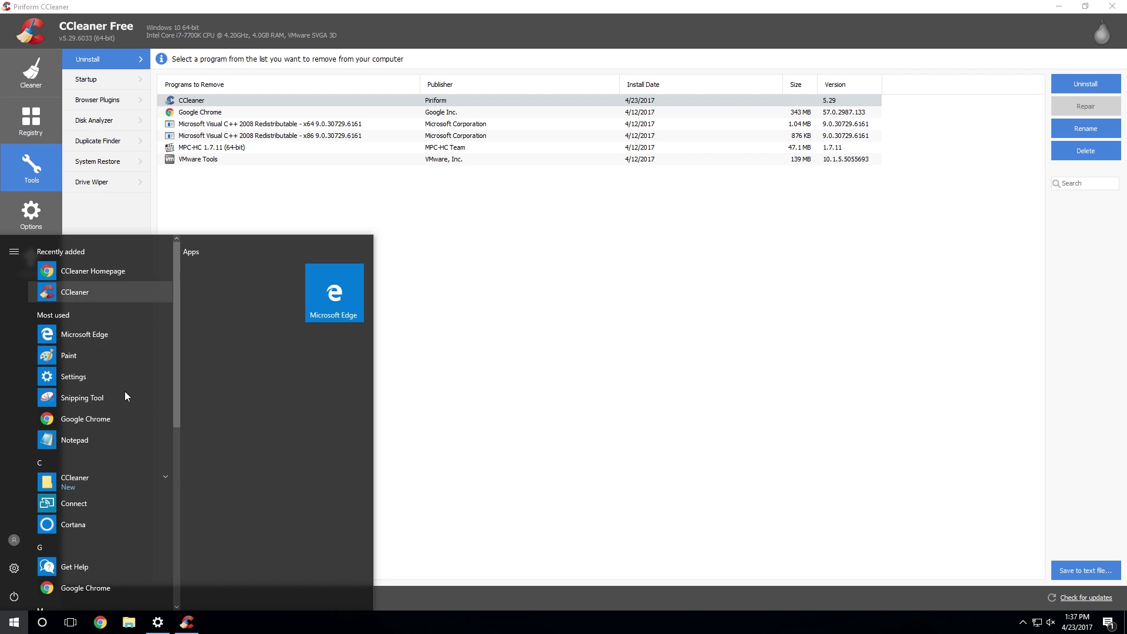
scroll(175, 397, down, 5)
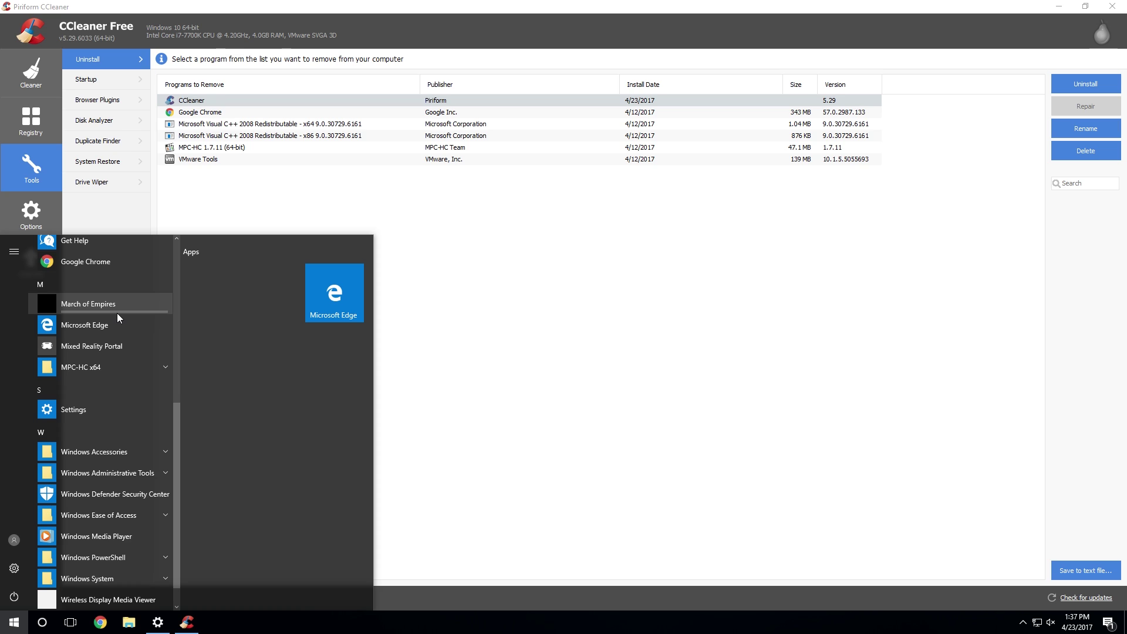
right_click(118, 312)
click(137, 368)
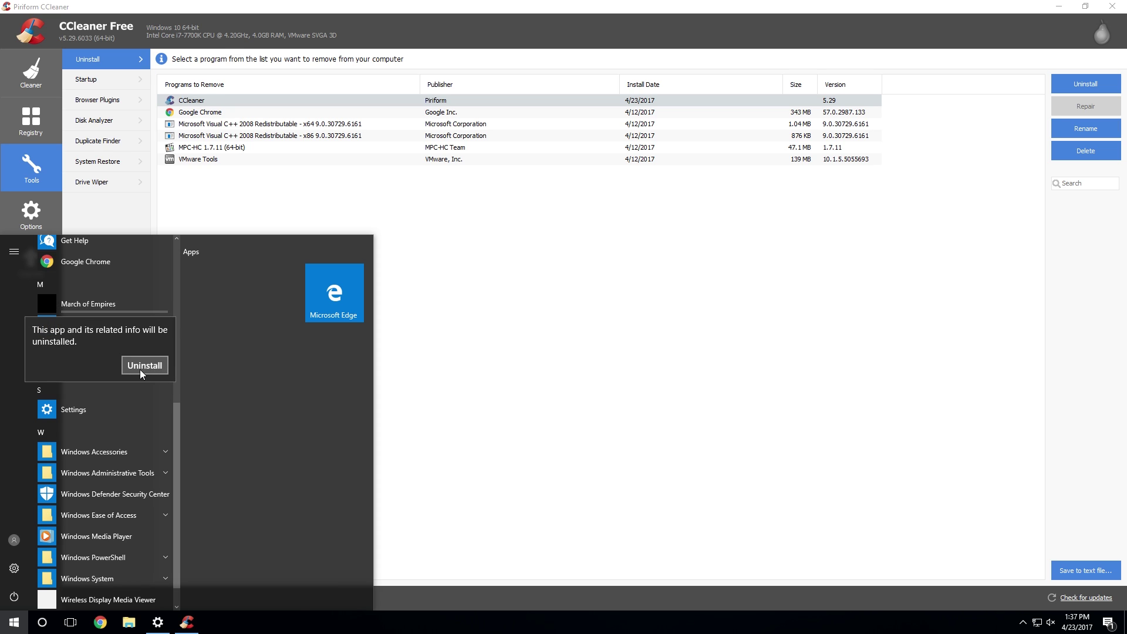
click(141, 368)
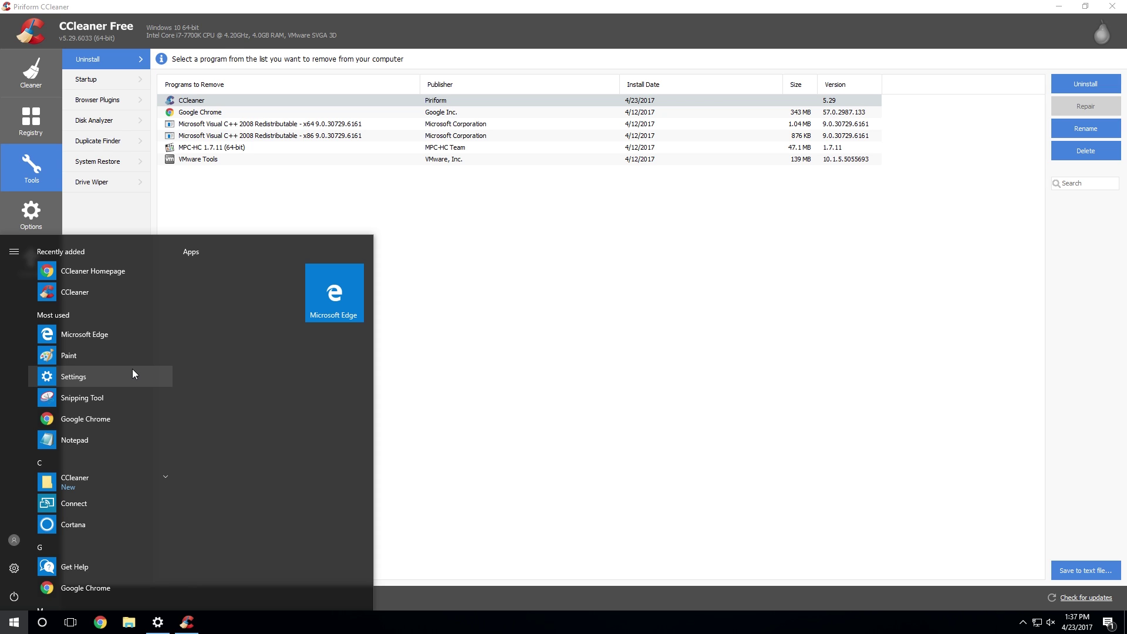
click(460, 412)
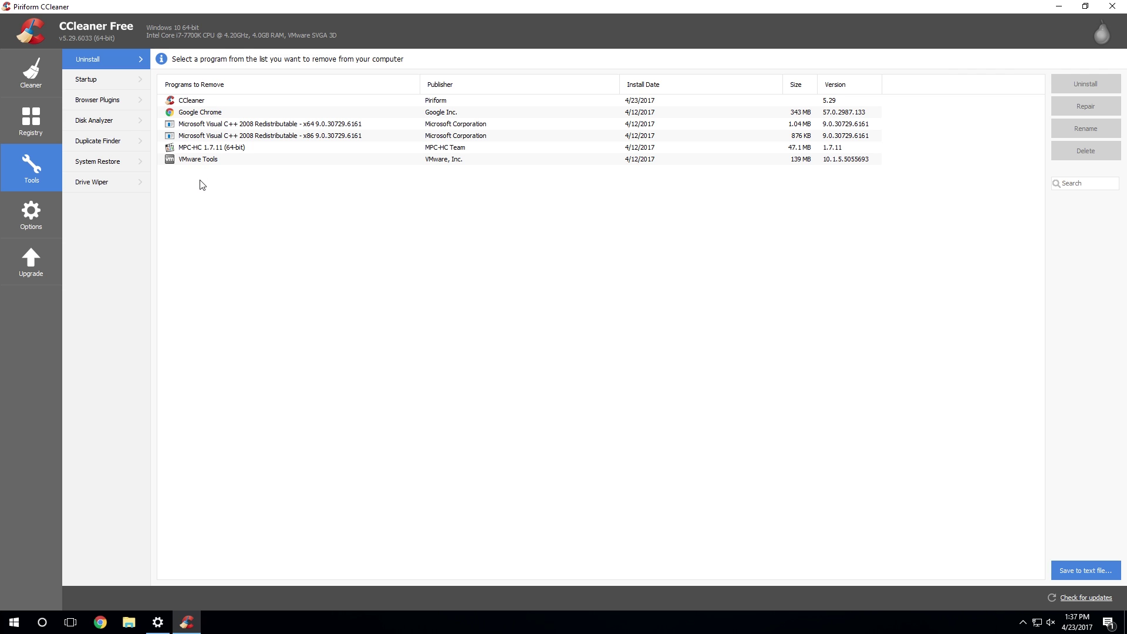
- Search Start for 'paint 3d' to confirm it is no longer installed
key(super)
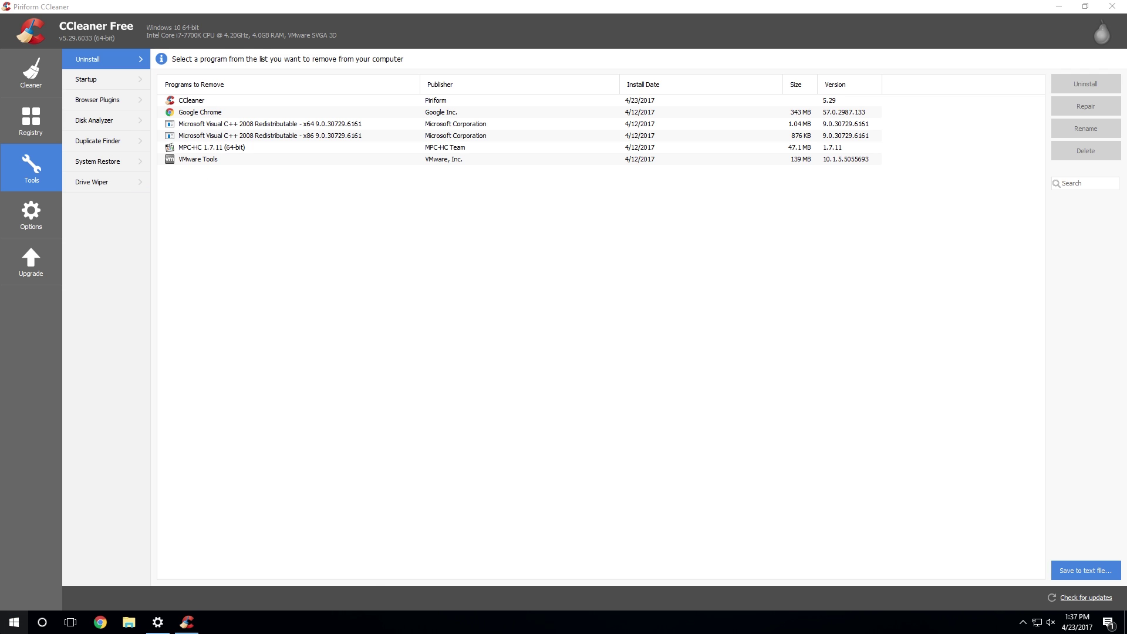
text(paint 3d)
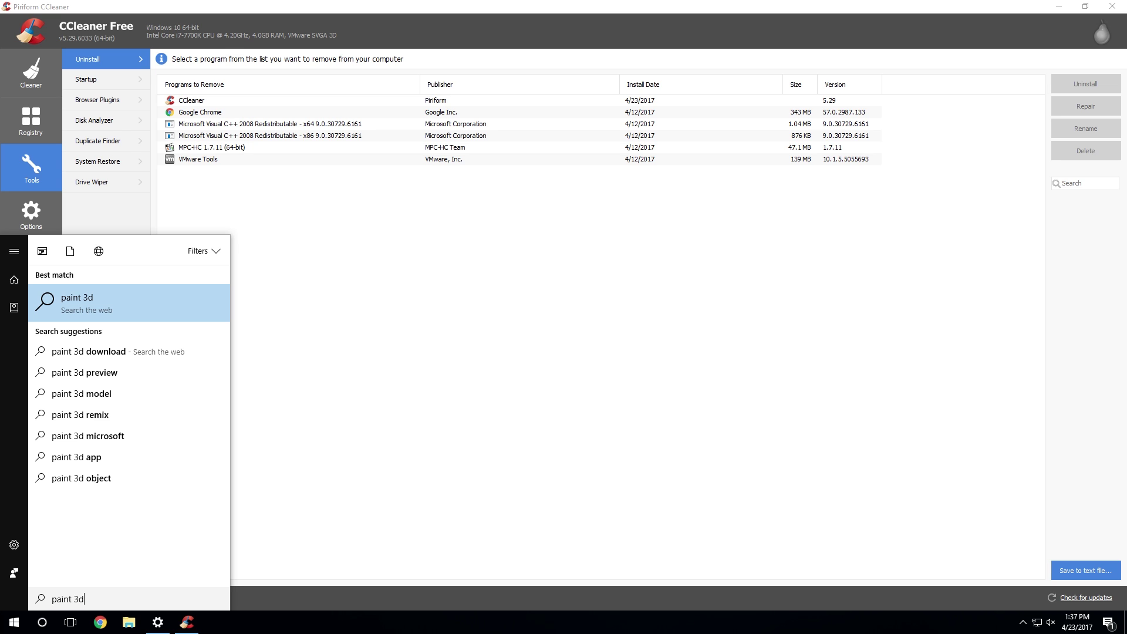
key(Escape)
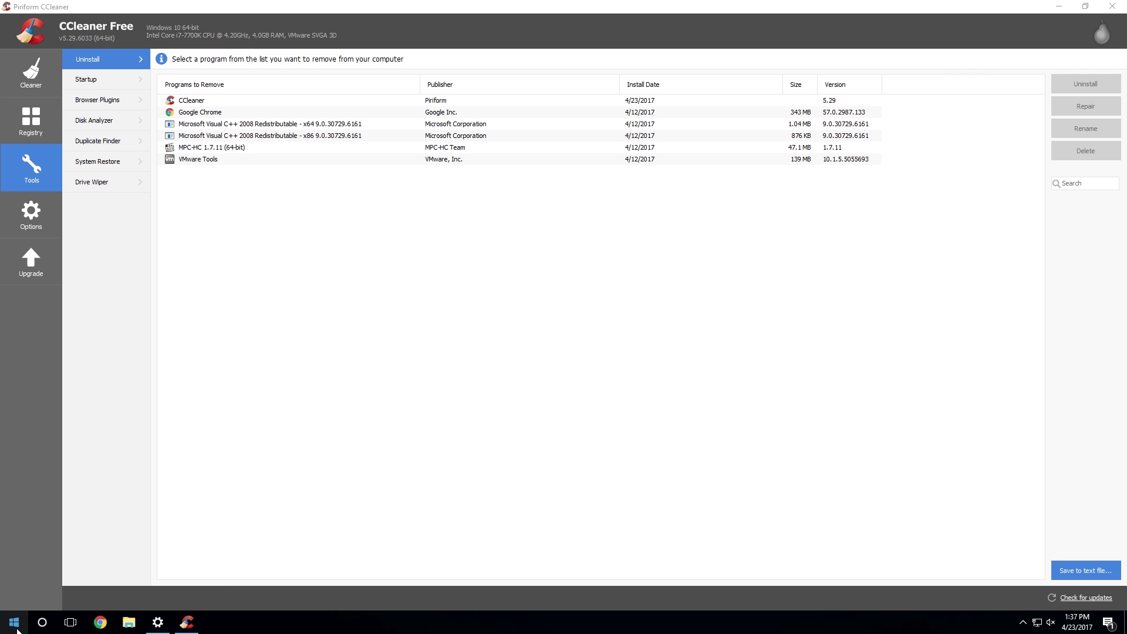
- Review the six-app Apps & features list, then close CCleaner and Settings
drag(287, 7, 617, 206)
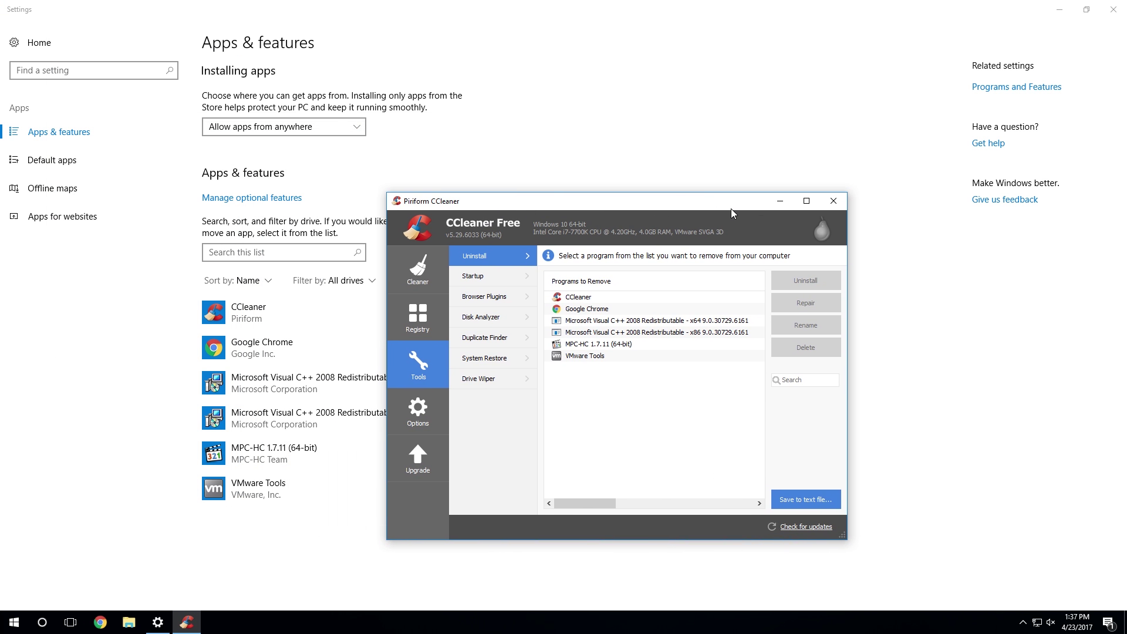
key(alt+F4)
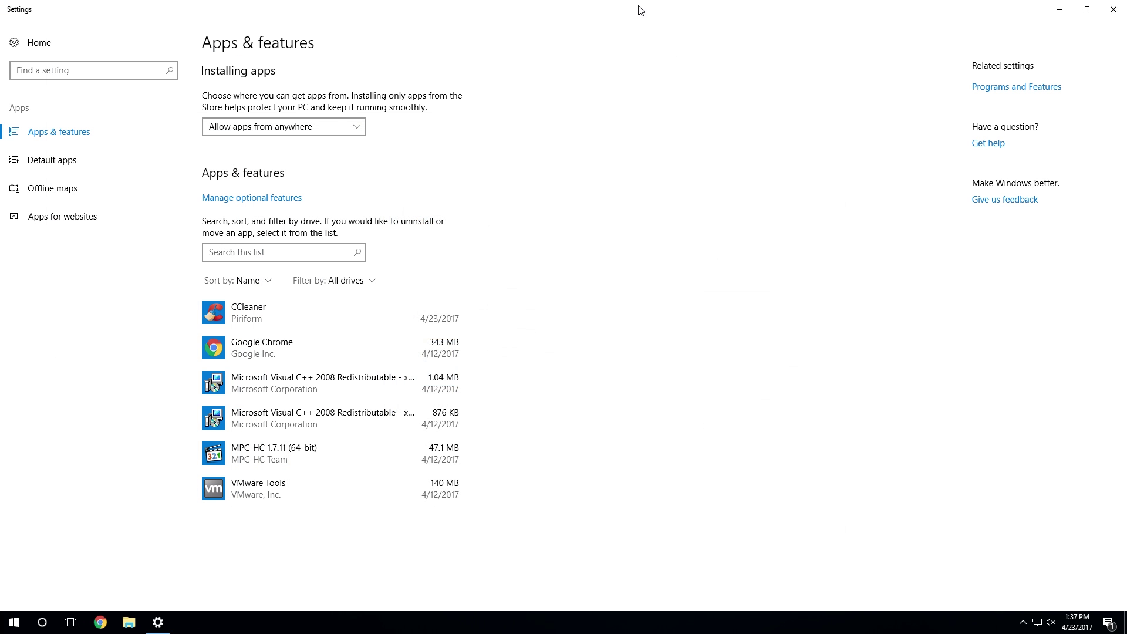
drag(639, 10, 709, 101)
double_click(868, 104)
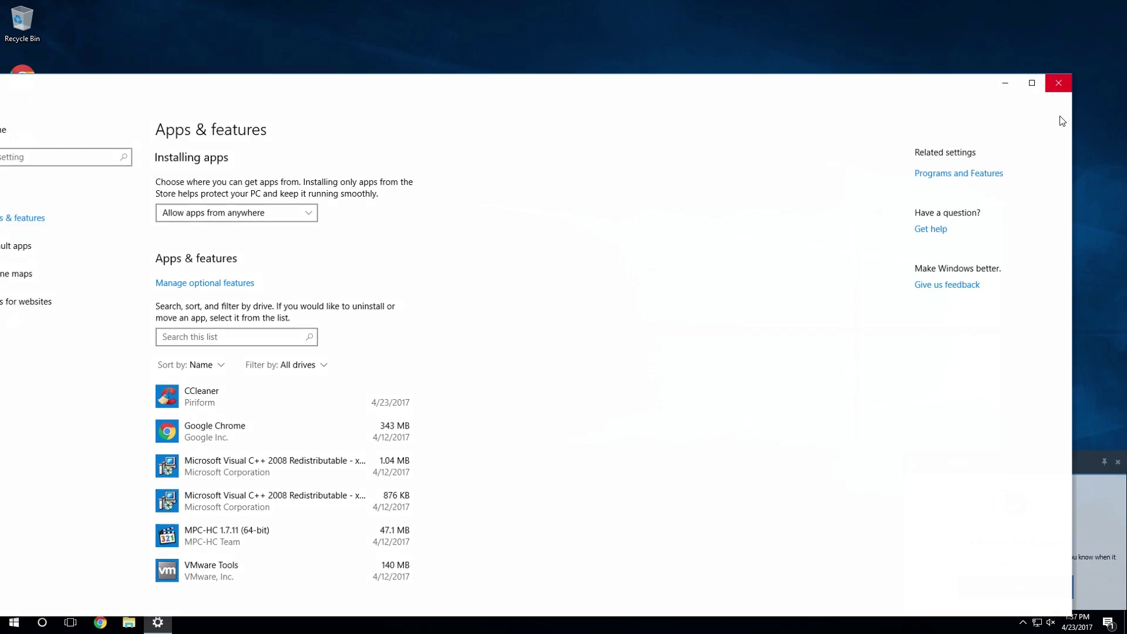
key(alt+F4)
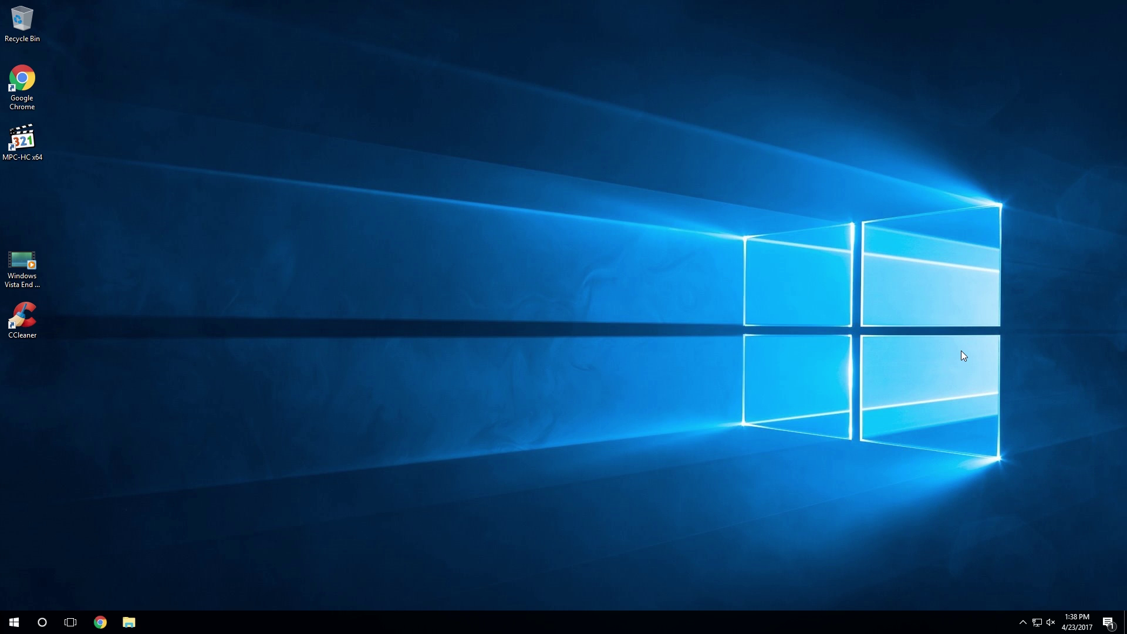
- Play the Windows Vista End Of Support video and close Media Player's first-run welcome dialog
double_click(22, 264)
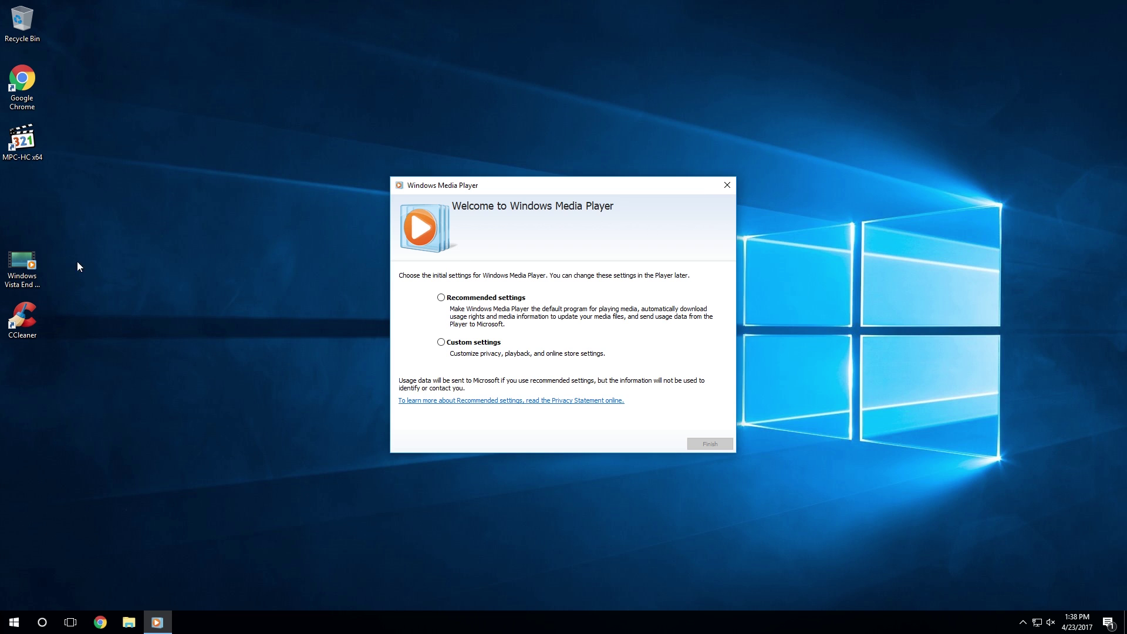
click(727, 185)
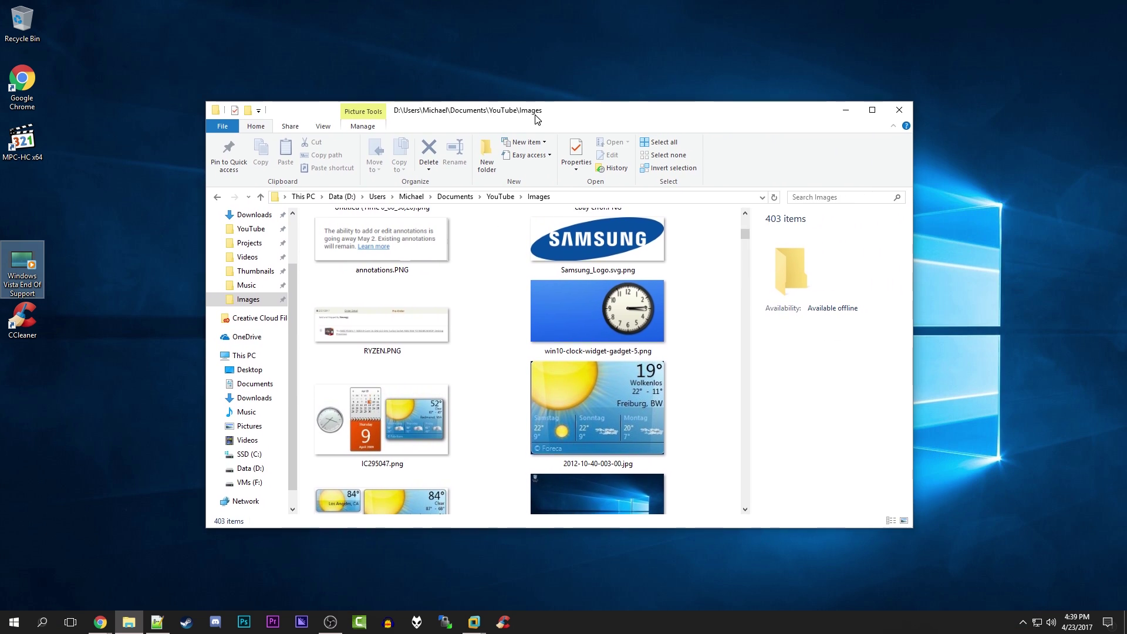
click(588, 274)
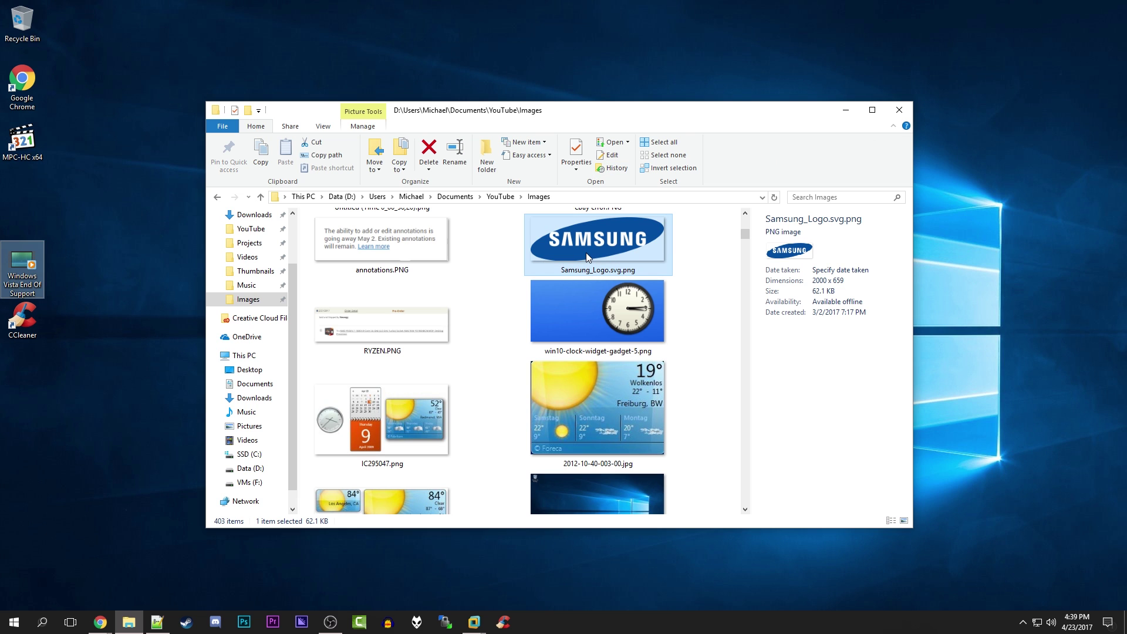
double_click(585, 252)
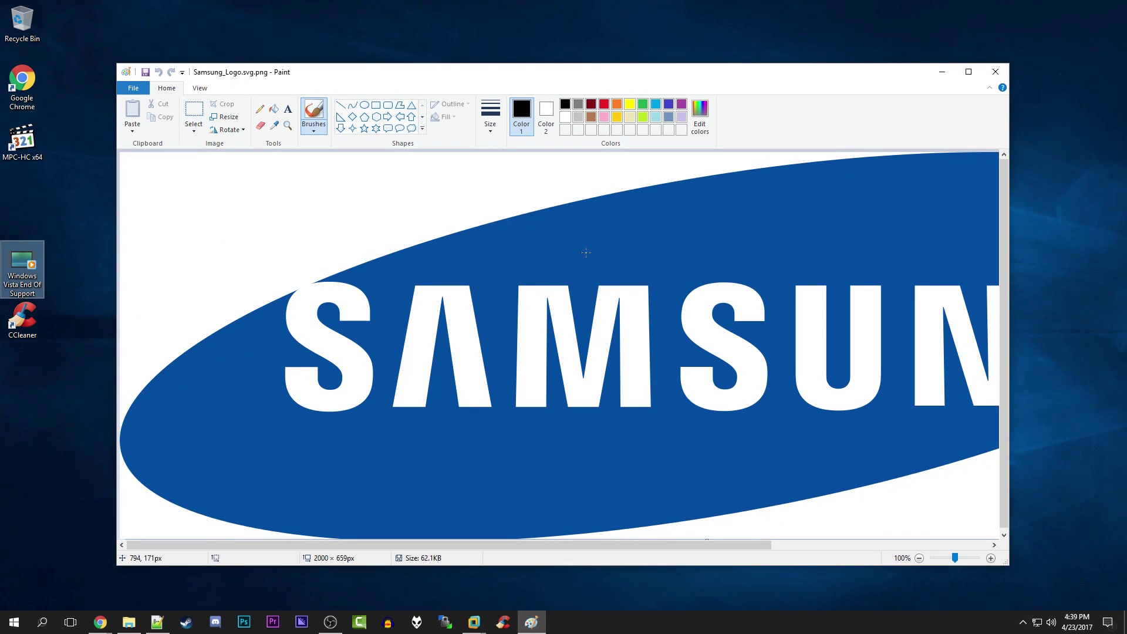
ctrl+scroll(469, 254, down, 2)
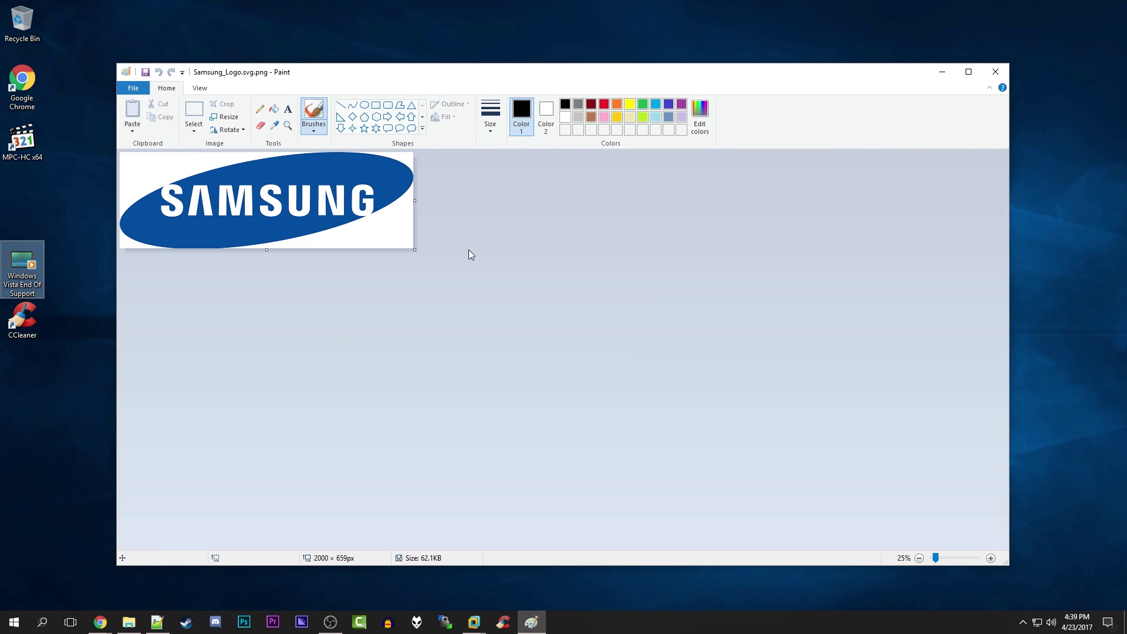
click(994, 71)
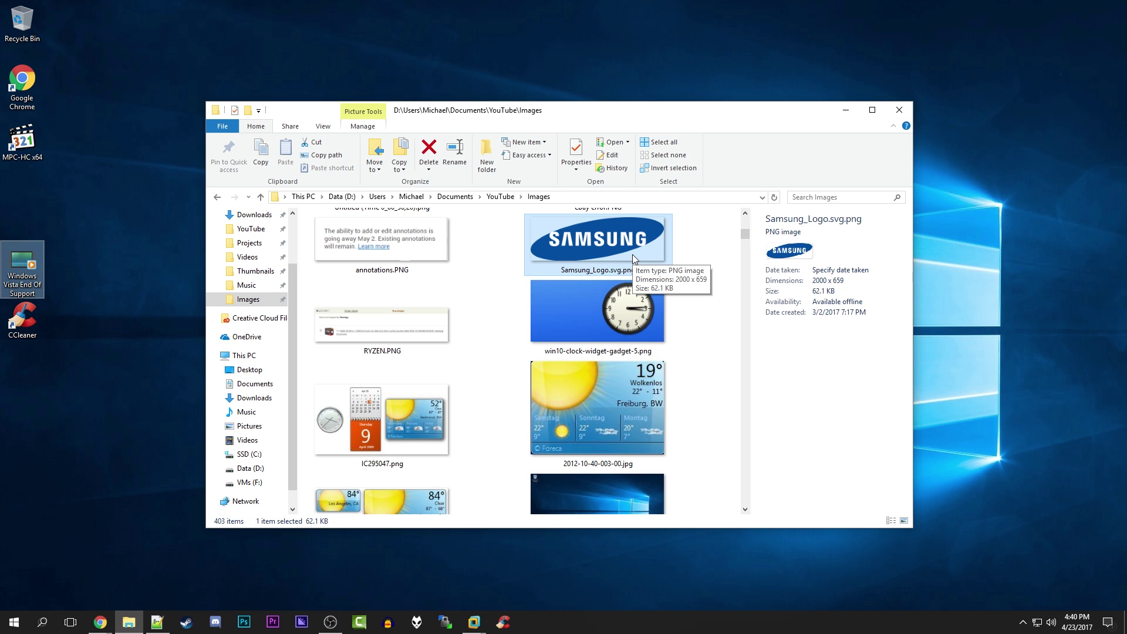
double_click(623, 418)
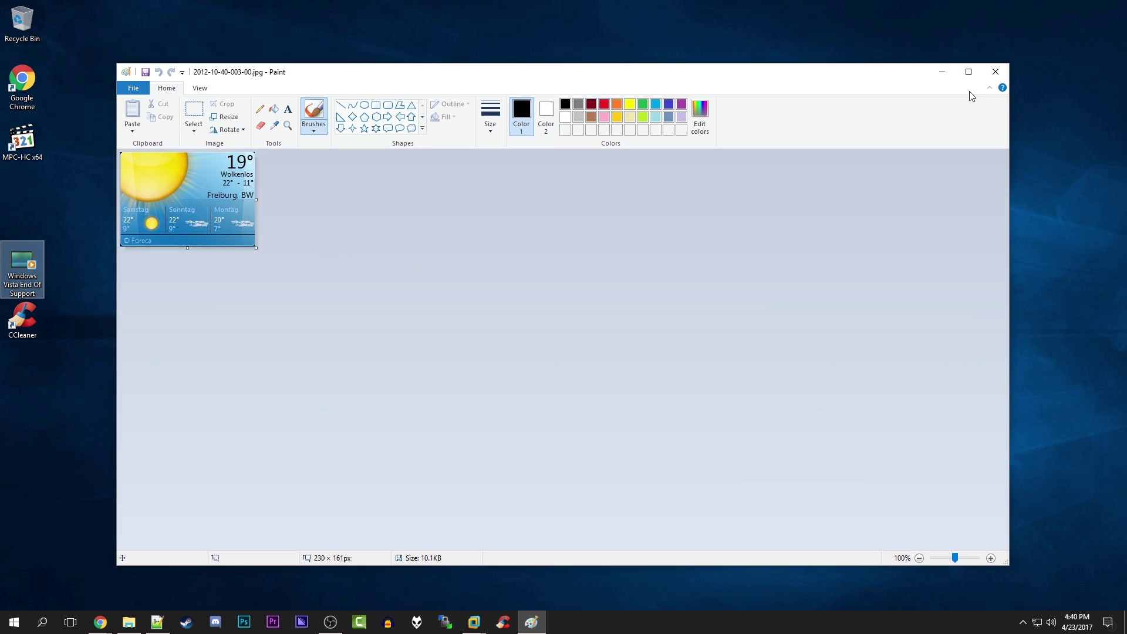
click(994, 72)
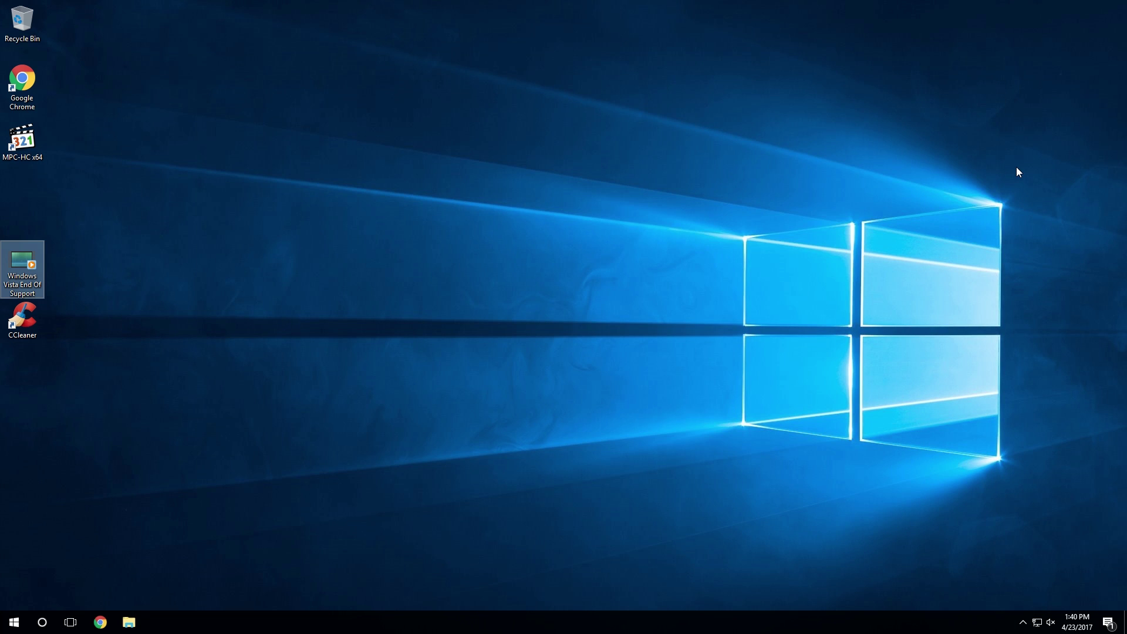